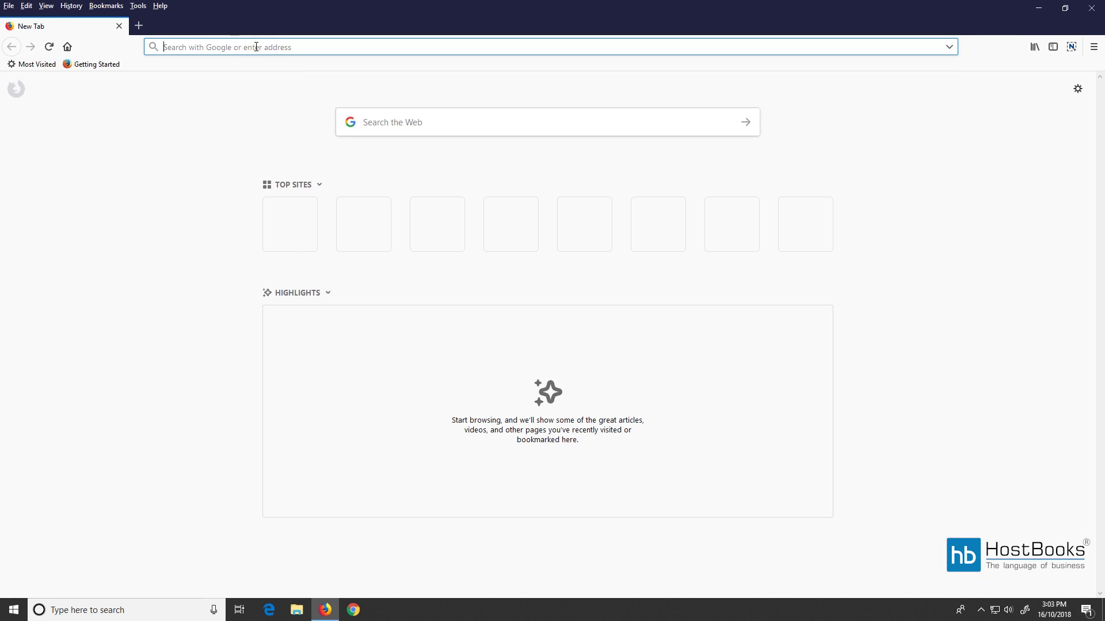
Load hostbooks.com in the Firefox address bar.
{"action": "type", "text": ".com"}
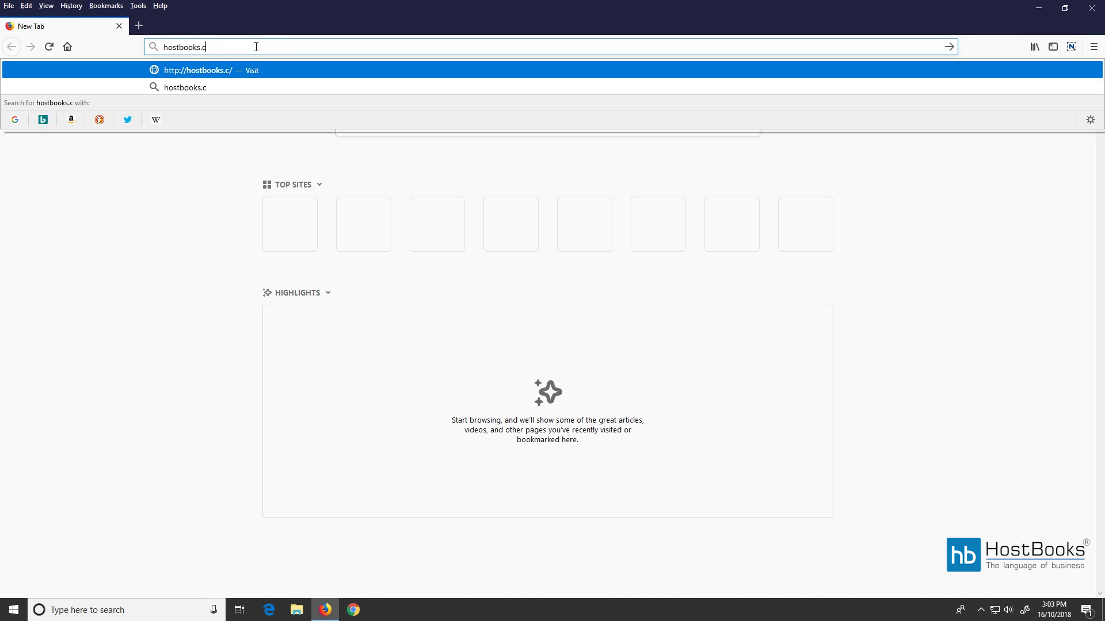
{"action": "key", "text": "Return"}
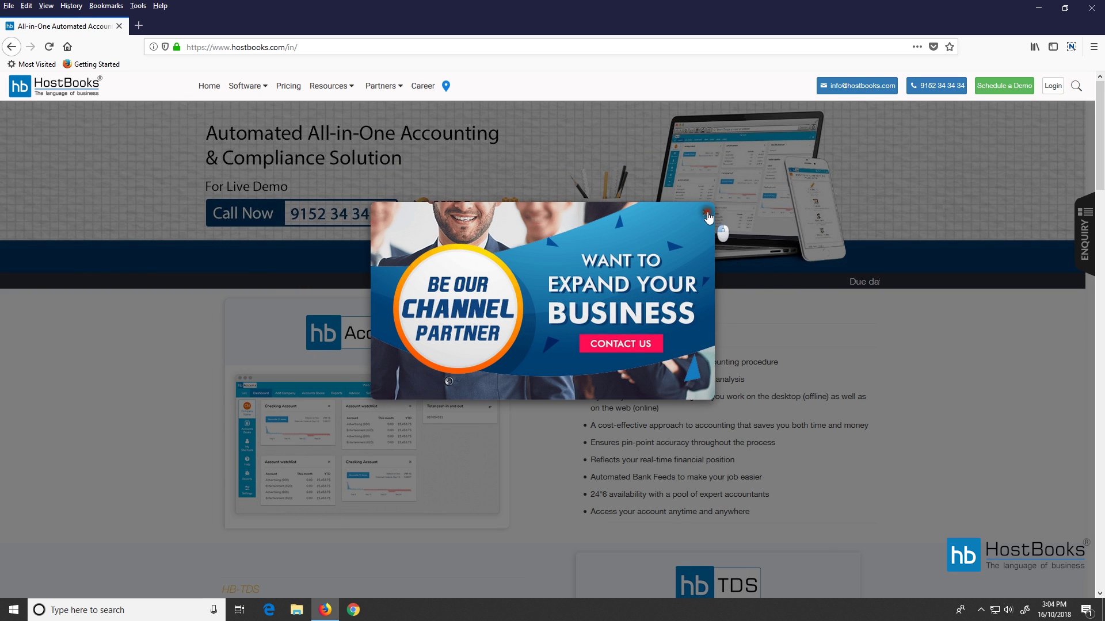
Dismiss the partner popup and open the e-Way Bill sign-up page from Software > e-Way Bill.
{"action": "left_click", "coordinate": [700, 212]}
{"action": "mouse_move", "coordinate": [263, 90]}
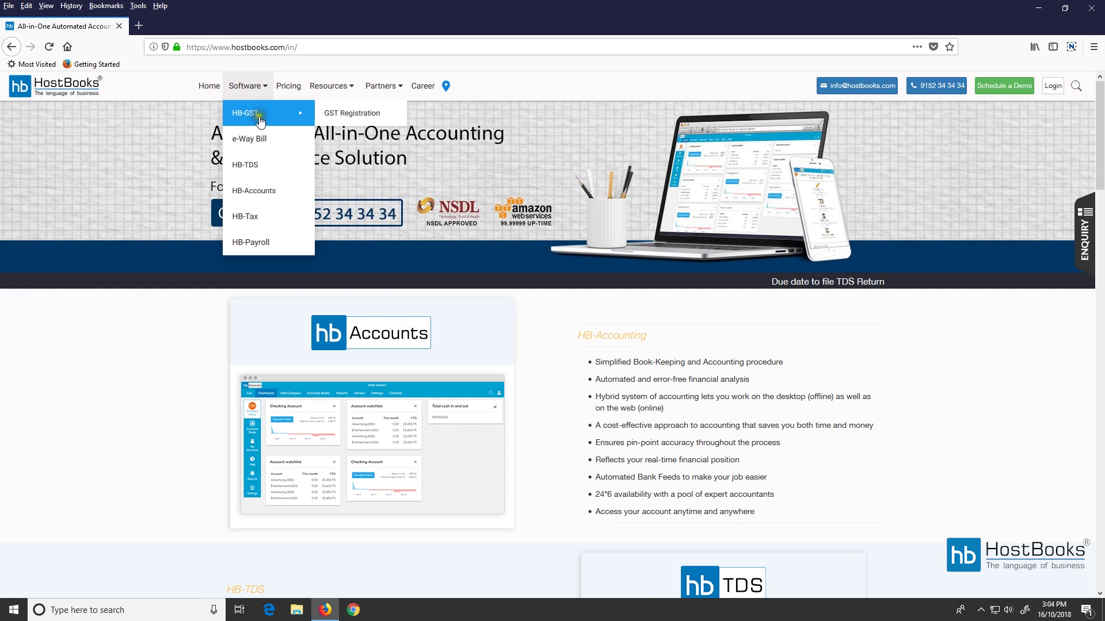
{"action": "left_click", "coordinate": [260, 147]}
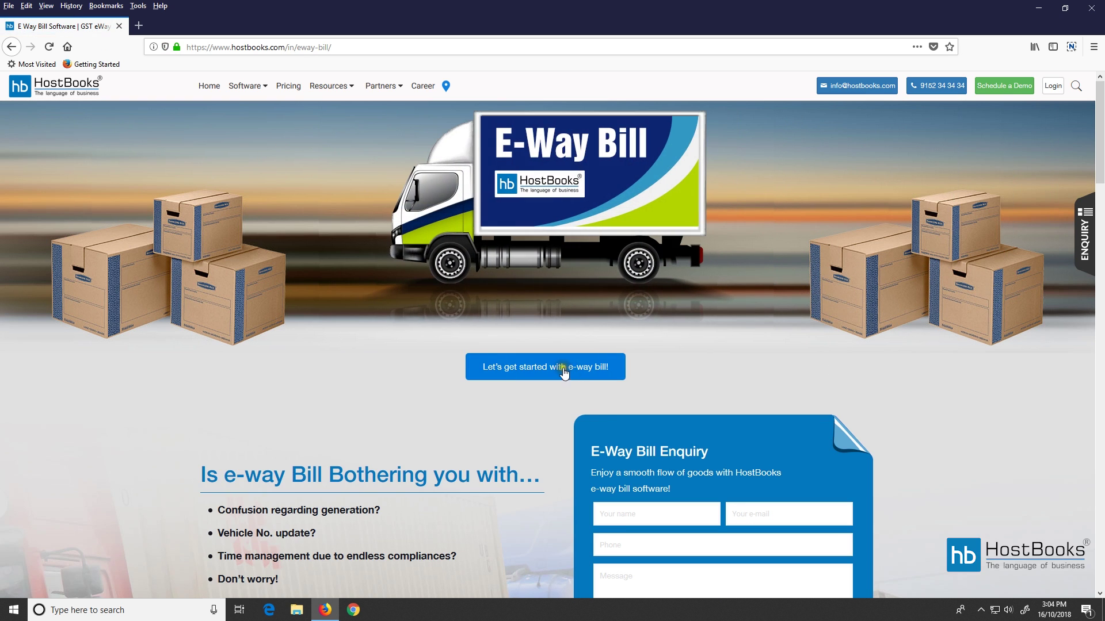
{"action": "left_click", "coordinate": [563, 371]}
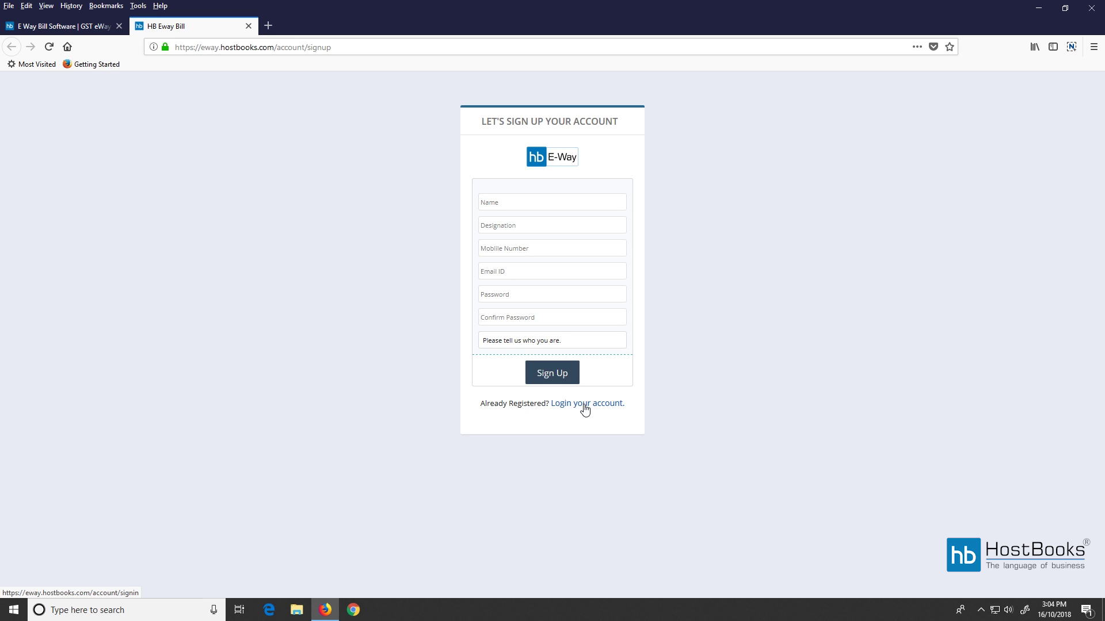
Switch from sign-up to the login form and enter the account email.
{"action": "left_click", "coordinate": [537, 341]}
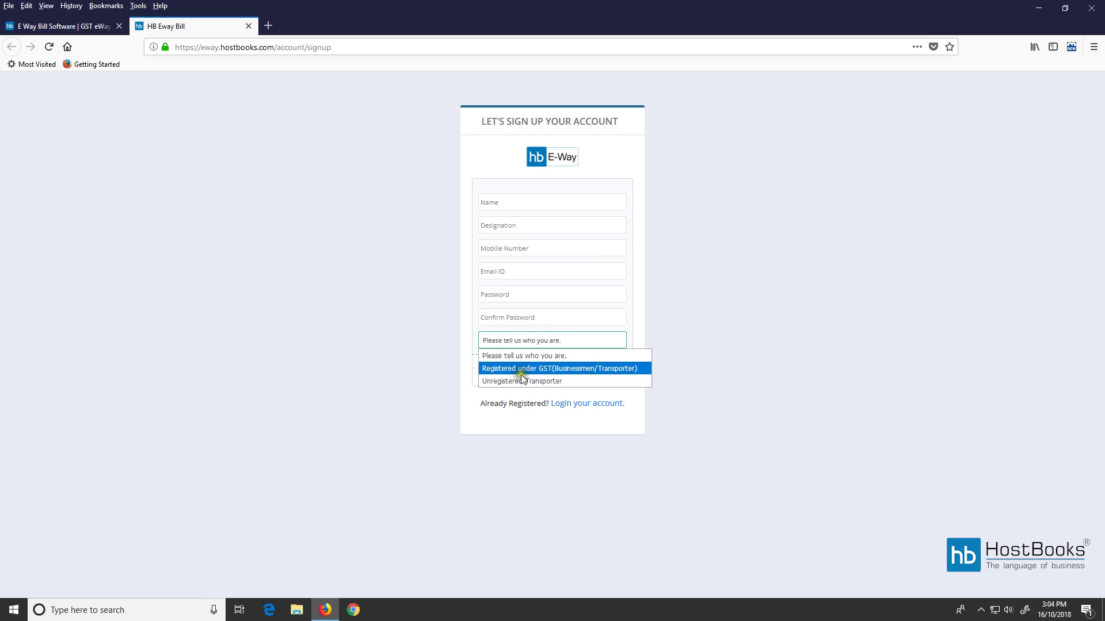
{"action": "left_click", "coordinate": [641, 316]}
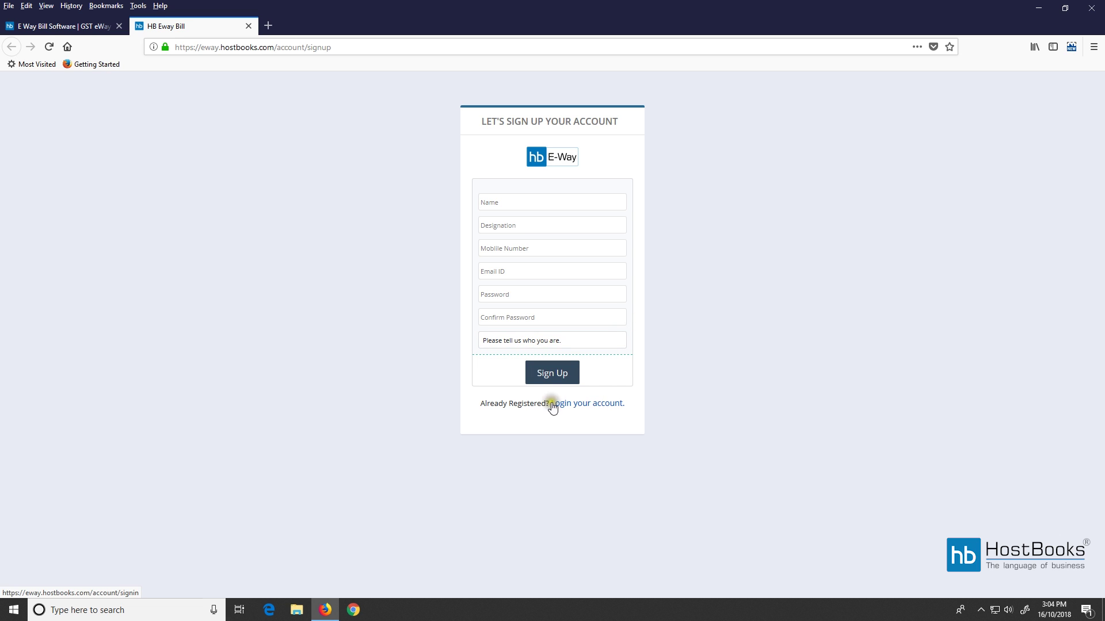
{"action": "left_click", "coordinate": [584, 406]}
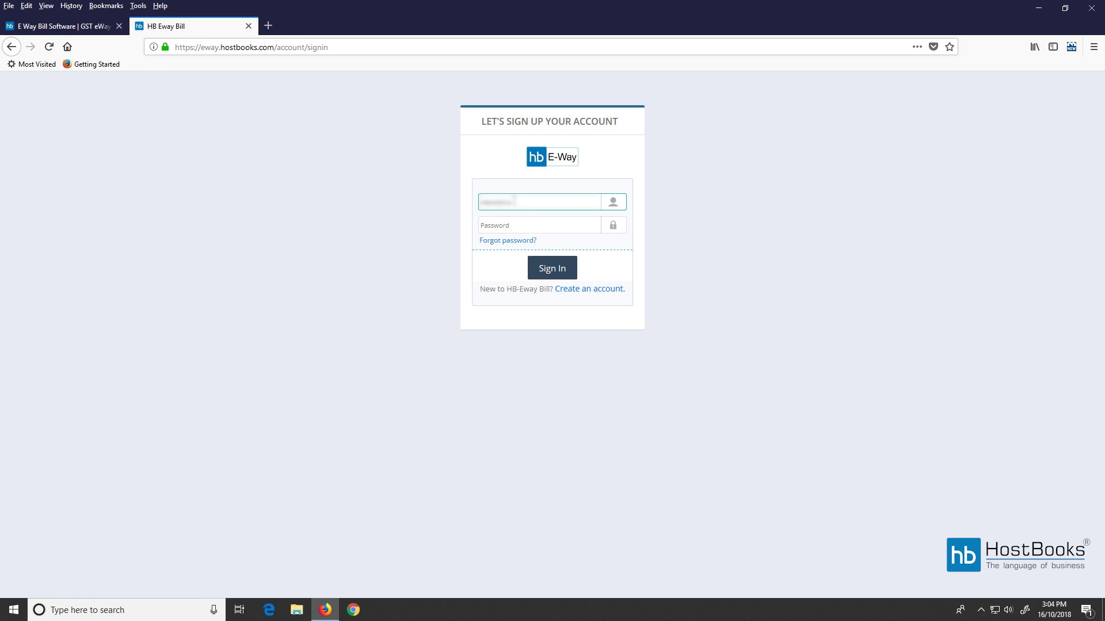
{"action": "type", "text": "l.com"}
{"action": "key", "text": "Tab"}
Enter the account password, sign in, and open Generate E-way Bill for K A P S & CO LLP.
{"action": "type", "text": "*********"}
{"action": "left_click", "coordinate": [555, 268]}
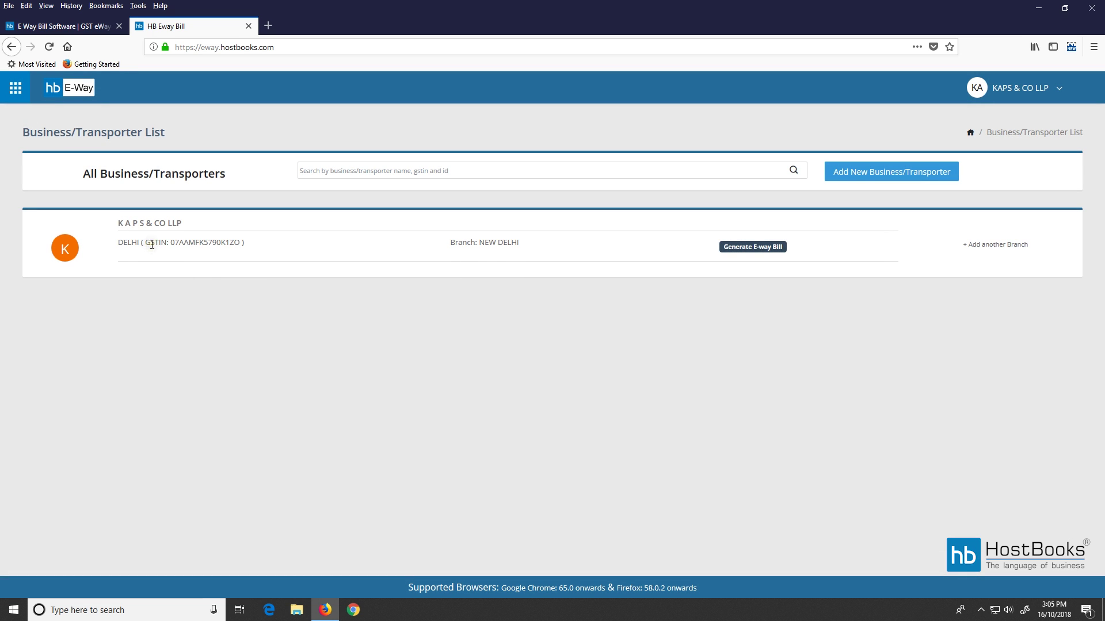
{"action": "left_click", "coordinate": [756, 255]}
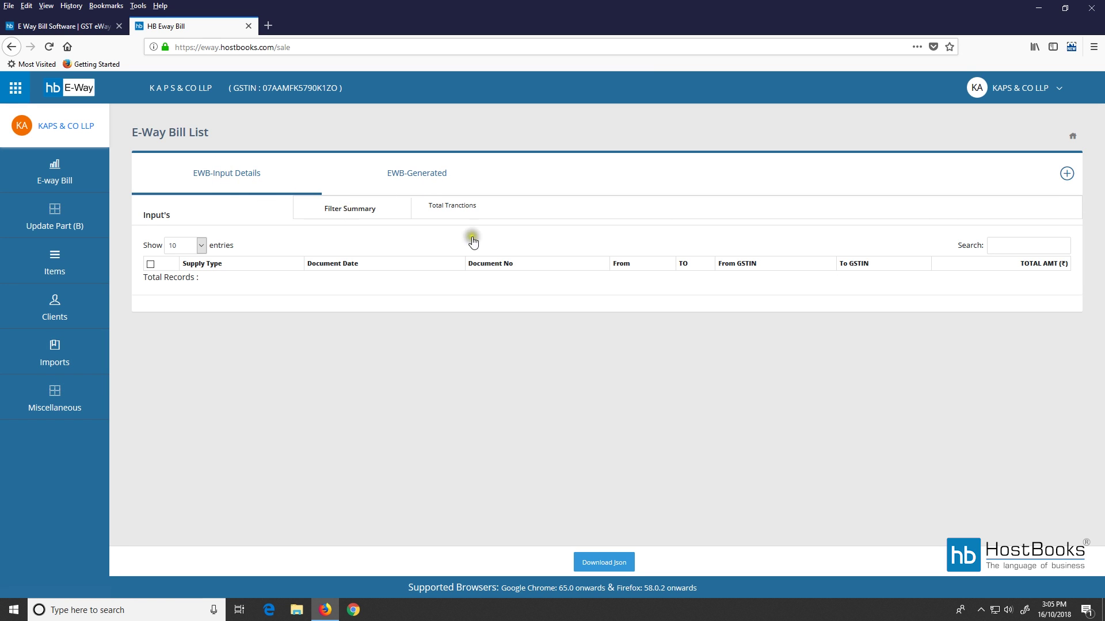
Start a new e-way bill with Outward (Sale), Supply and Sales Invoice selected.
{"action": "left_click", "coordinate": [1065, 176]}
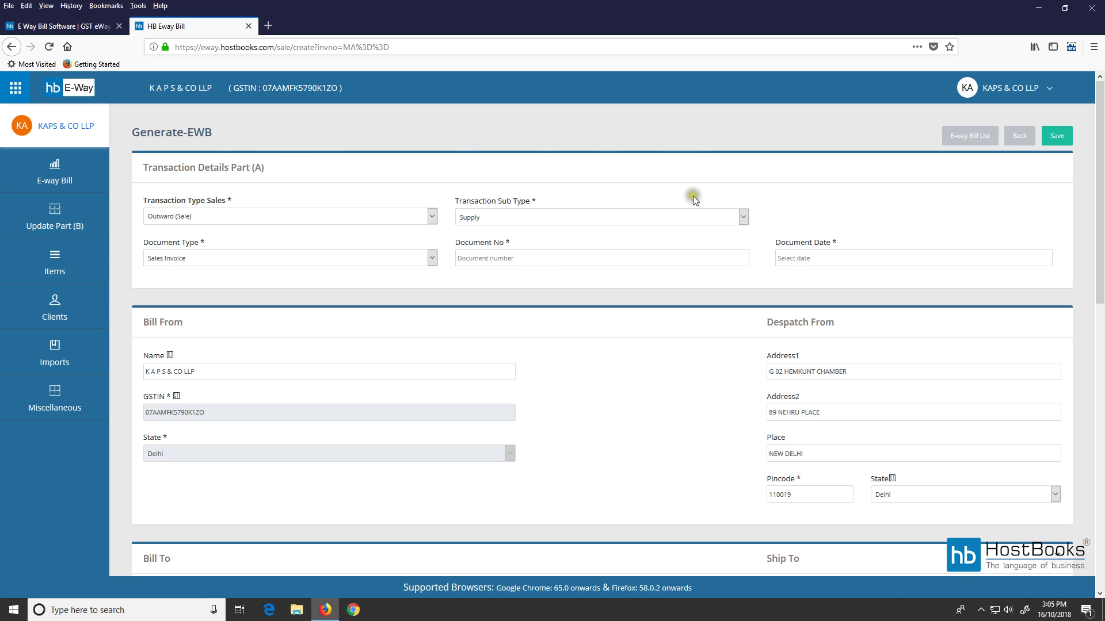
{"action": "scroll", "coordinate": [259, 204], "scroll_direction": "down", "scroll_amount": 1}
{"action": "scroll", "coordinate": [261, 206], "scroll_direction": "up", "scroll_amount": 1}
{"action": "scroll", "coordinate": [313, 265], "scroll_direction": "down", "scroll_amount": 7}
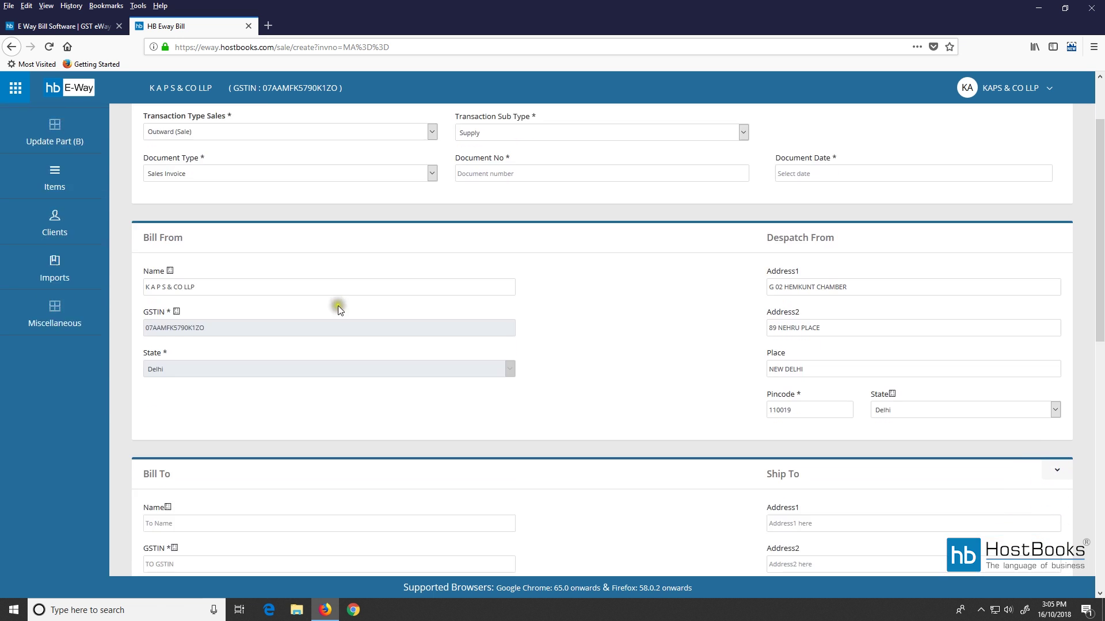
{"action": "scroll", "coordinate": [331, 377], "scroll_direction": "down", "scroll_amount": 4}
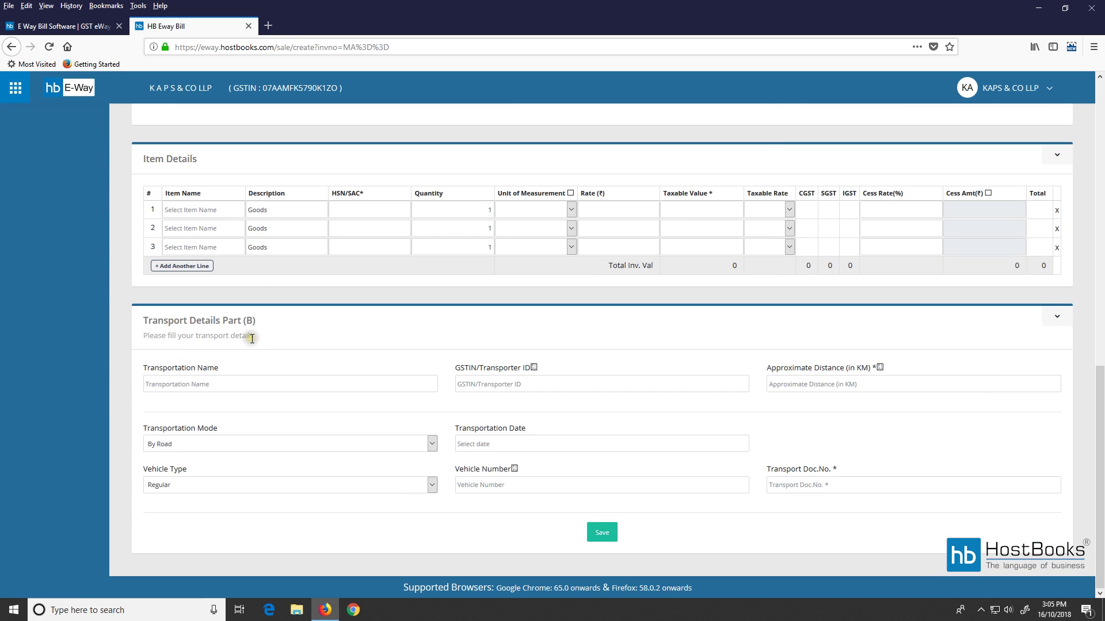
{"action": "scroll", "coordinate": [334, 331], "scroll_direction": "up", "scroll_amount": 12}
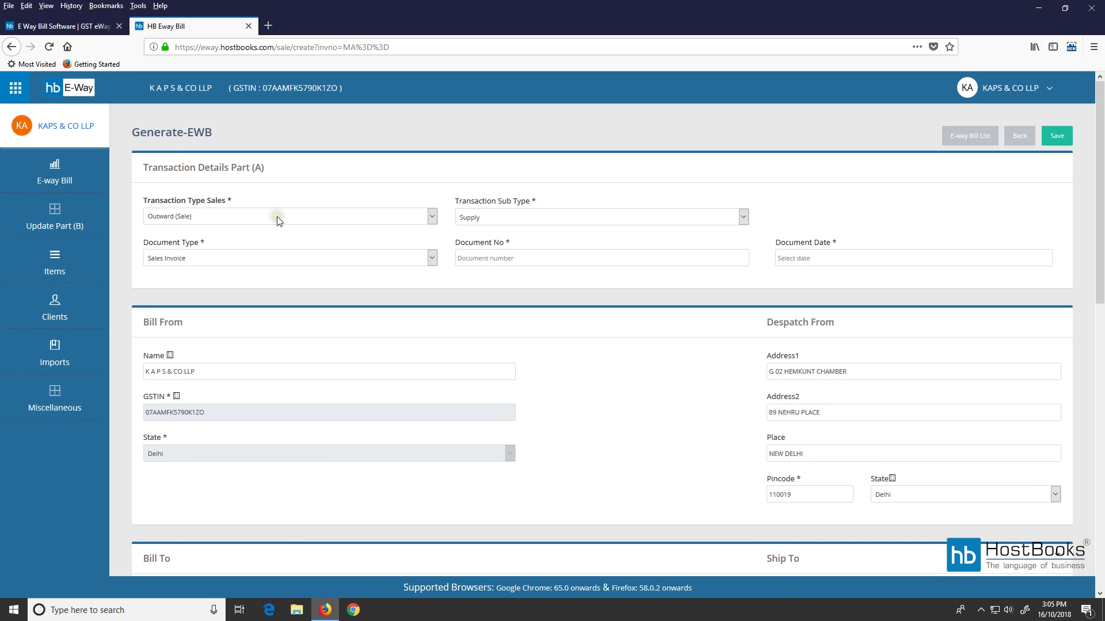
{"action": "left_click", "coordinate": [277, 219]}
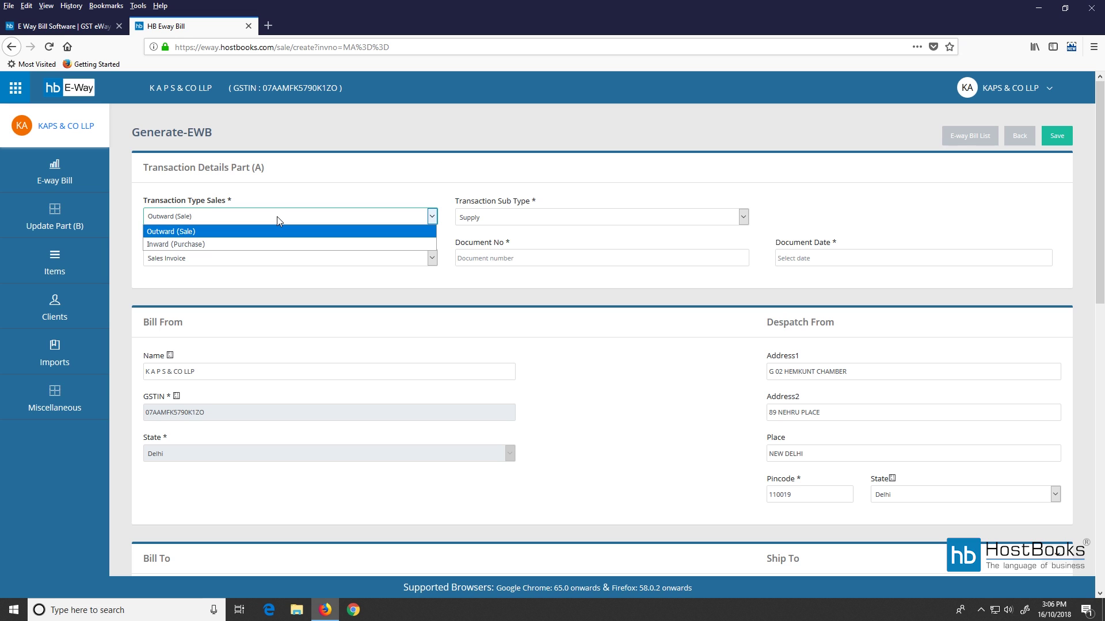
{"action": "left_click", "coordinate": [257, 234]}
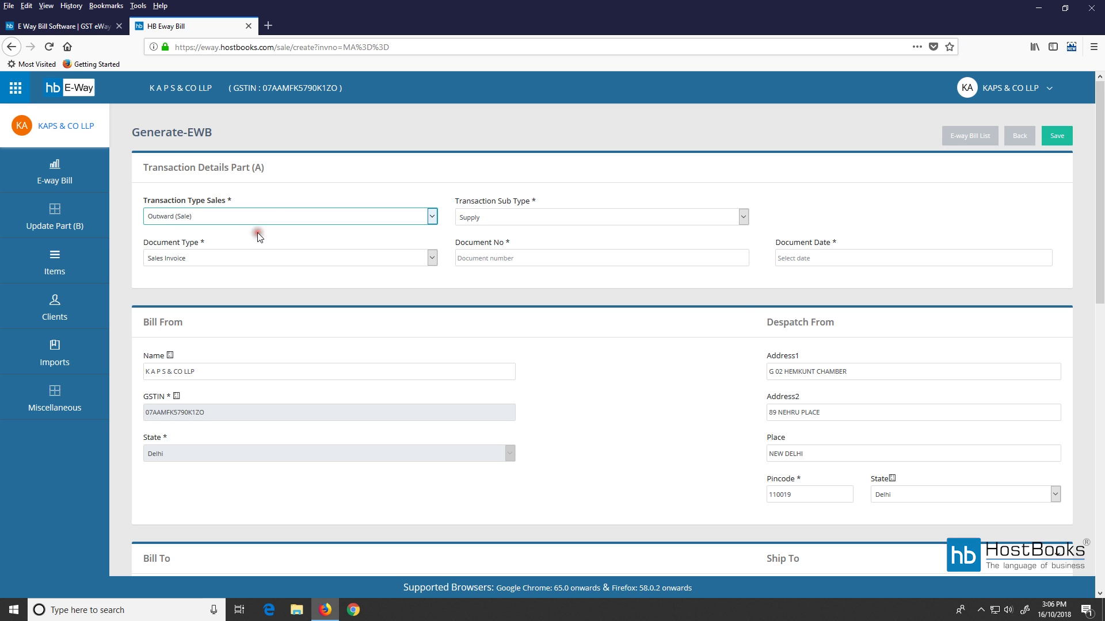
{"action": "left_click", "coordinate": [502, 218]}
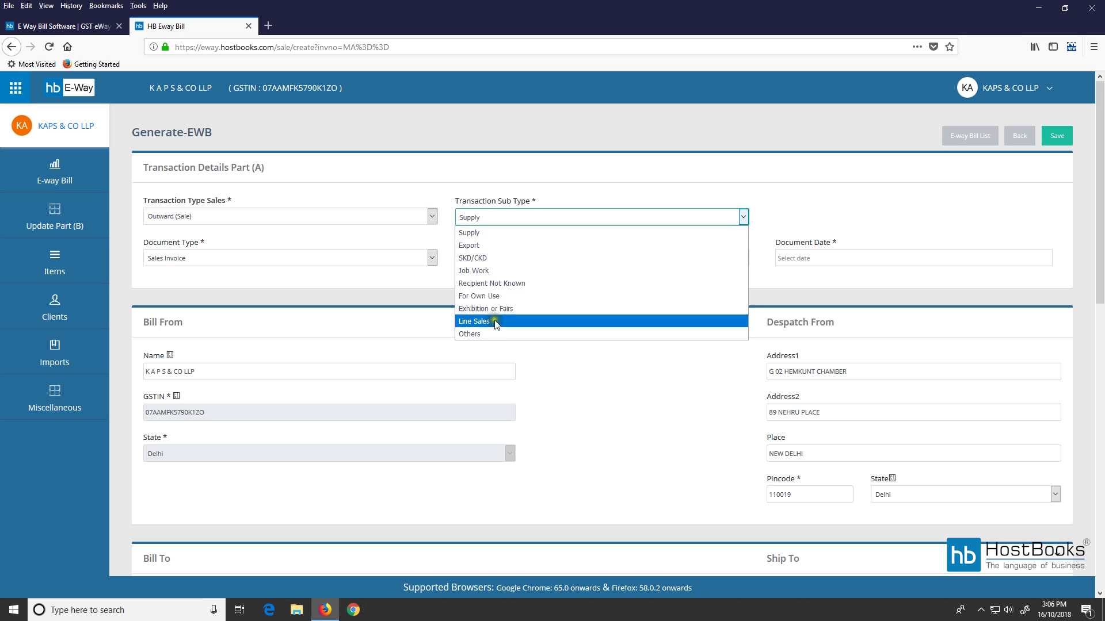
{"action": "key", "text": "Escape"}
{"action": "left_click", "coordinate": [407, 260]}
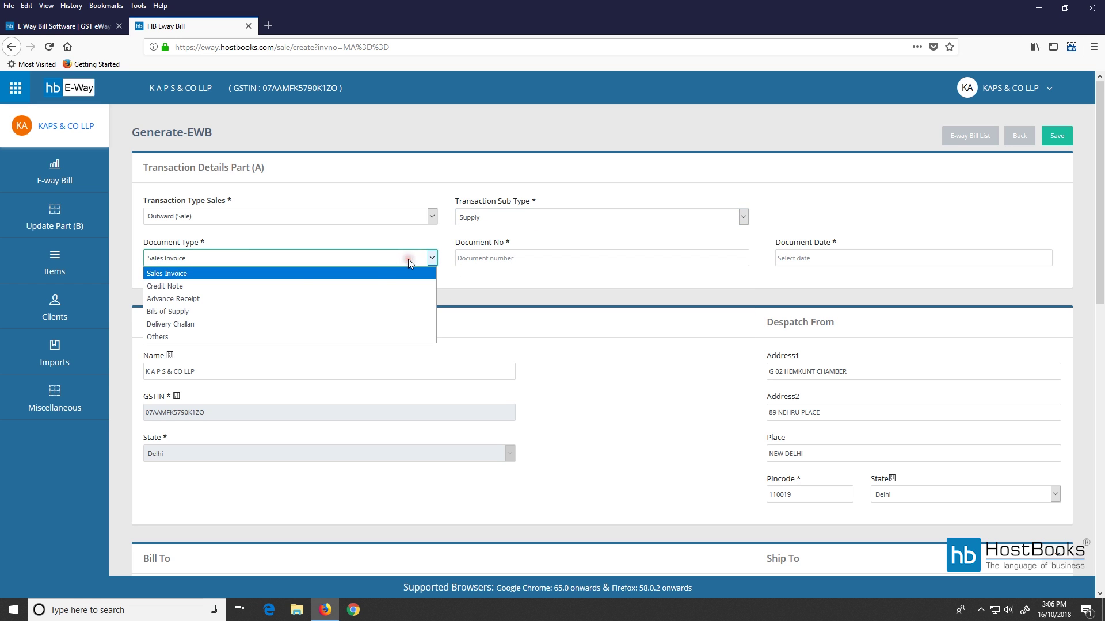
{"action": "left_click", "coordinate": [281, 277]}
Enter document number LLP/05/18-19 with document date 16/10/2018.
{"action": "left_click", "coordinate": [564, 253]}
{"action": "type", "text": "LLP/05/18-19"}
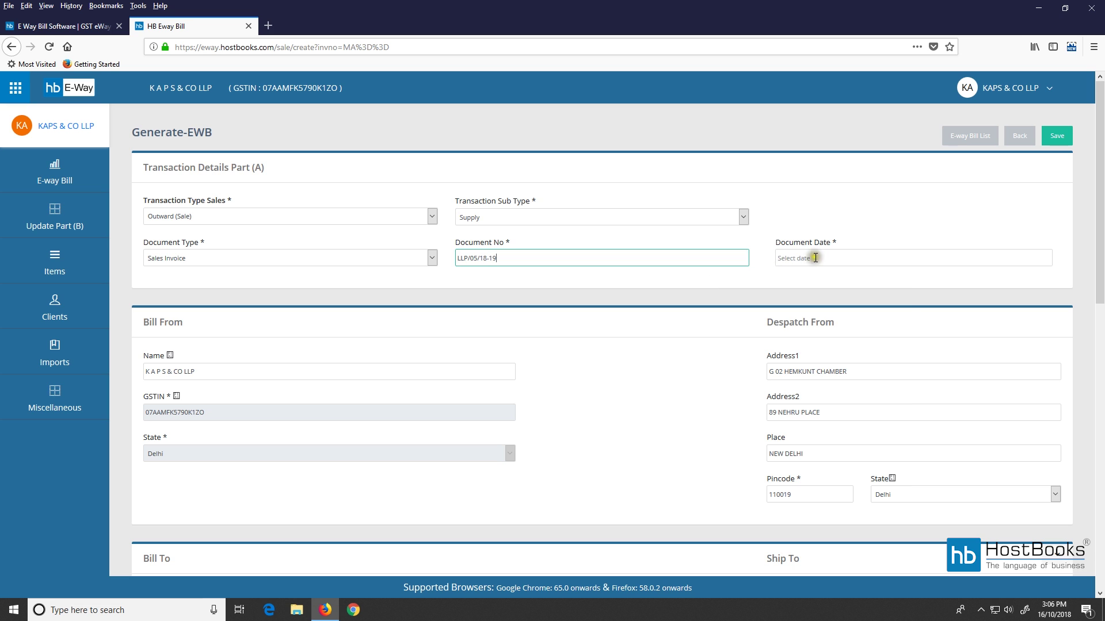
{"action": "left_click", "coordinate": [815, 257]}
{"action": "left_click", "coordinate": [827, 353]}
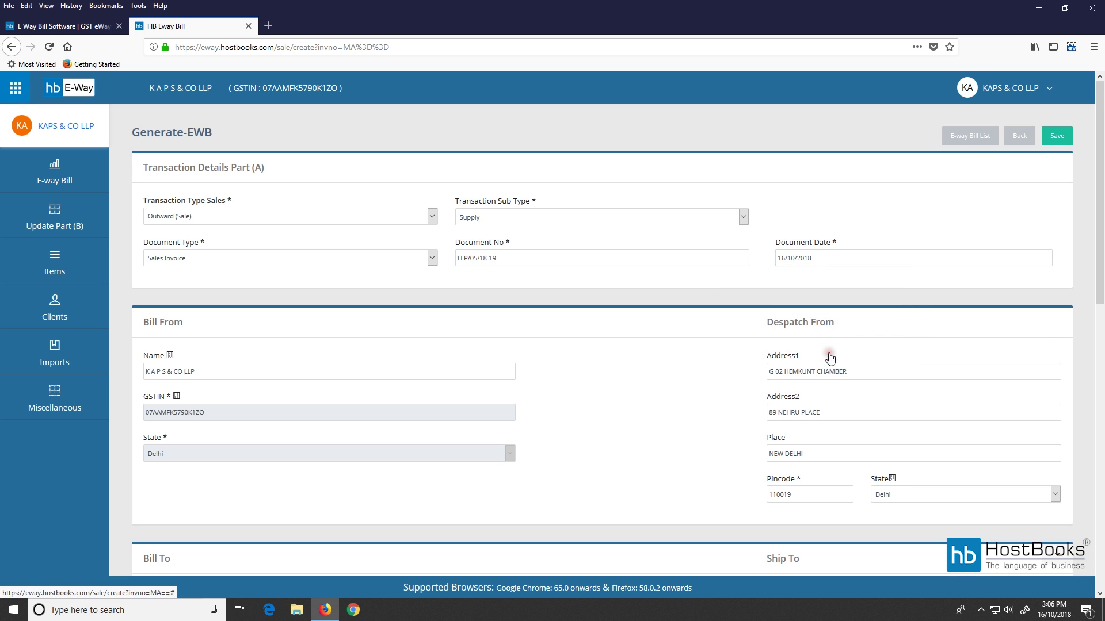
Pick HOSTBOOKS LIMITED (Haryana) from the 'host' suggestions as recipient, then begin the first item's name.
{"action": "scroll", "coordinate": [288, 345], "scroll_direction": "down", "scroll_amount": 2}
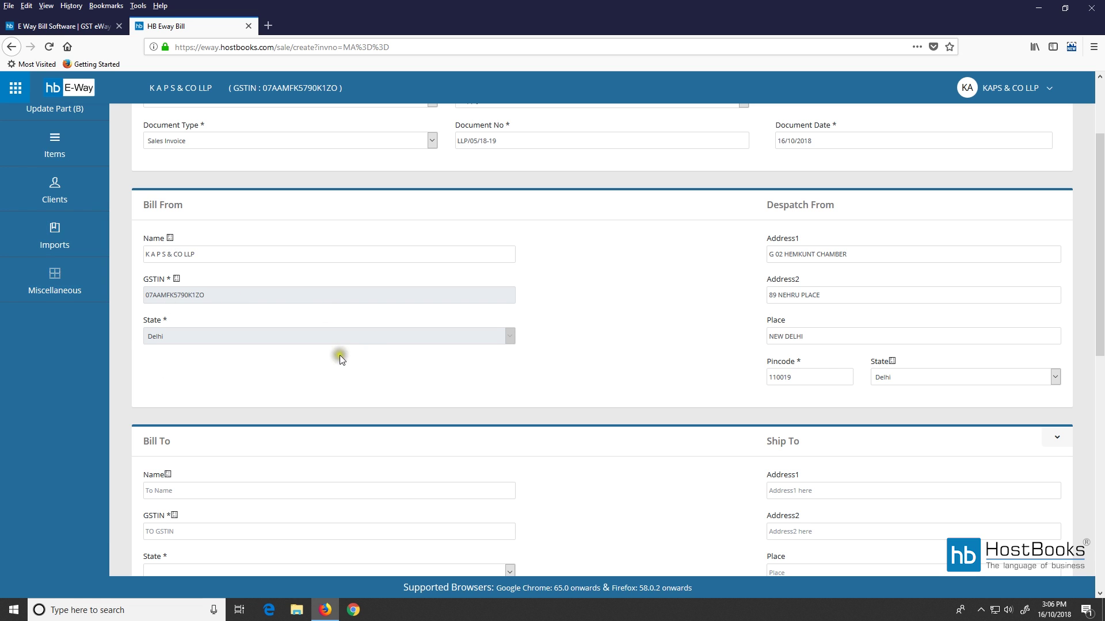
{"action": "scroll", "coordinate": [339, 355], "scroll_direction": "up", "scroll_amount": 1}
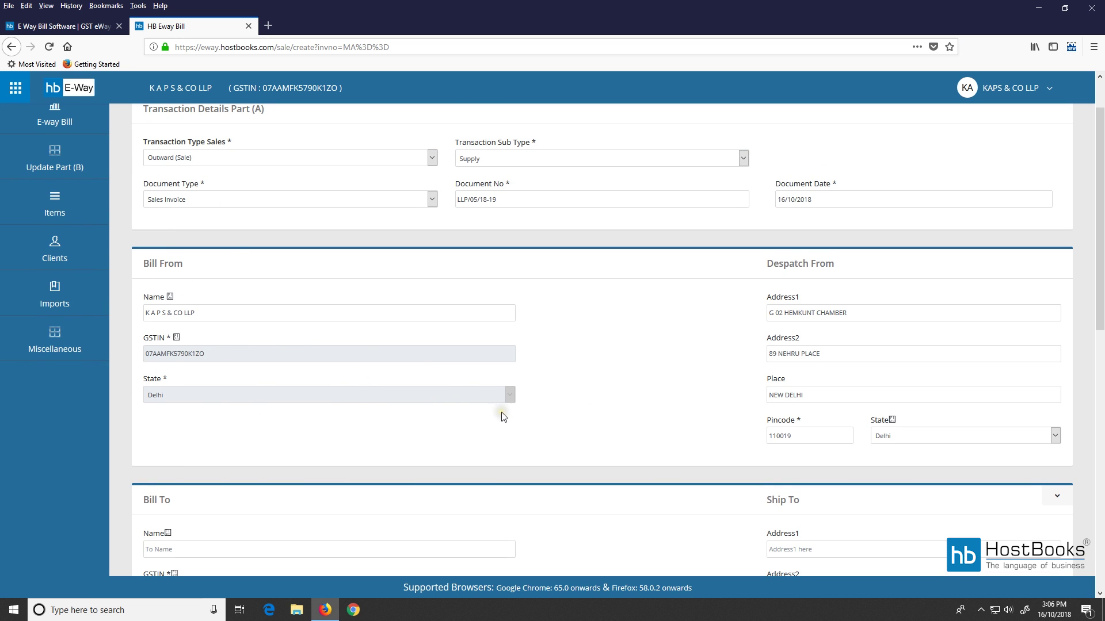
{"action": "scroll", "coordinate": [502, 416], "scroll_direction": "up", "scroll_amount": 1}
{"action": "scroll", "coordinate": [247, 377], "scroll_direction": "down", "scroll_amount": 1}
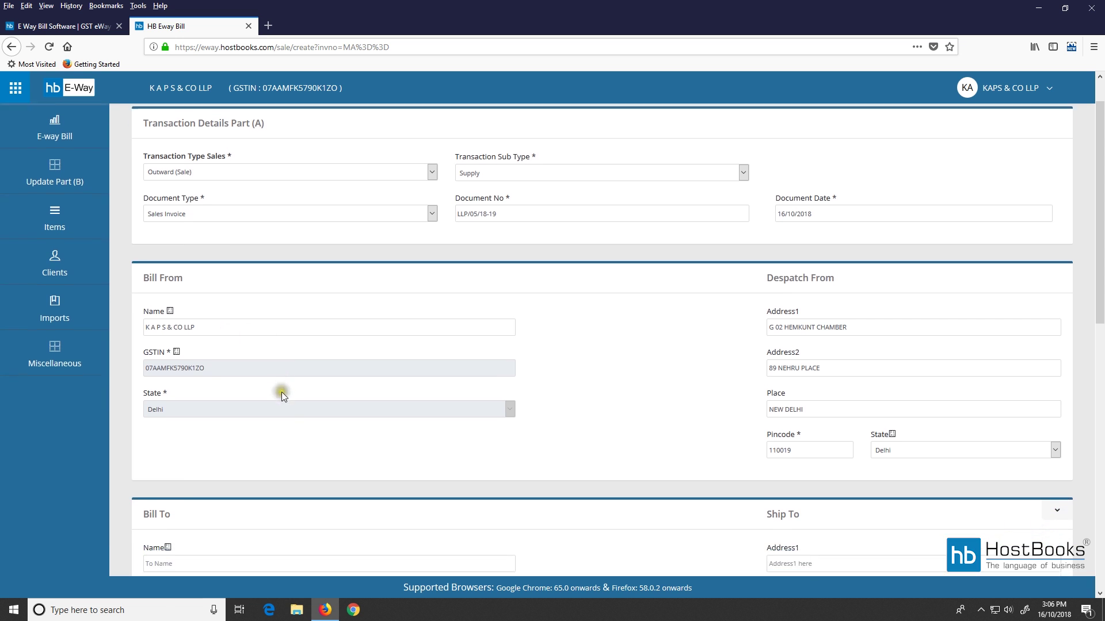
{"action": "scroll", "coordinate": [281, 391], "scroll_direction": "down", "scroll_amount": 3}
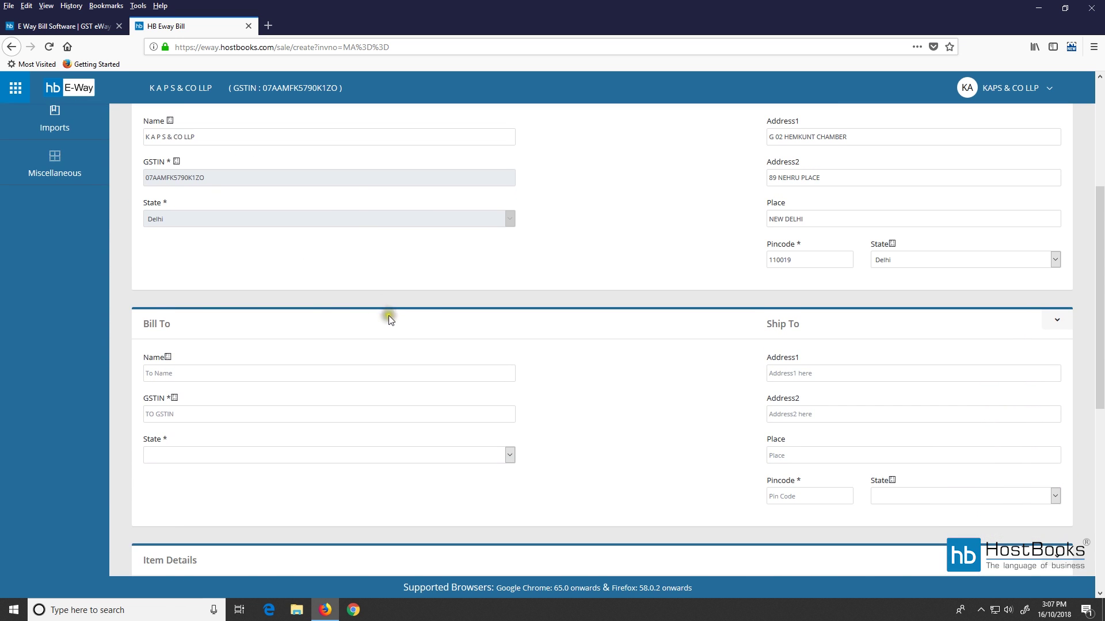
{"action": "scroll", "coordinate": [389, 320], "scroll_direction": "down", "scroll_amount": 2}
{"action": "left_click", "coordinate": [243, 257]}
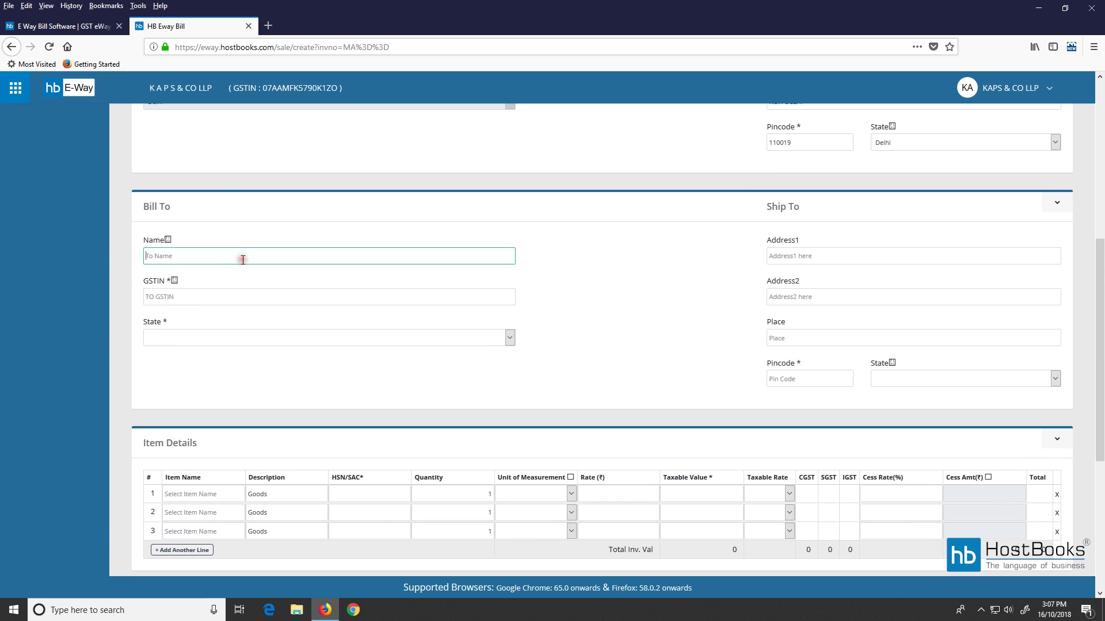
{"action": "type", "text": "host"}
{"action": "left_click", "coordinate": [210, 279]}
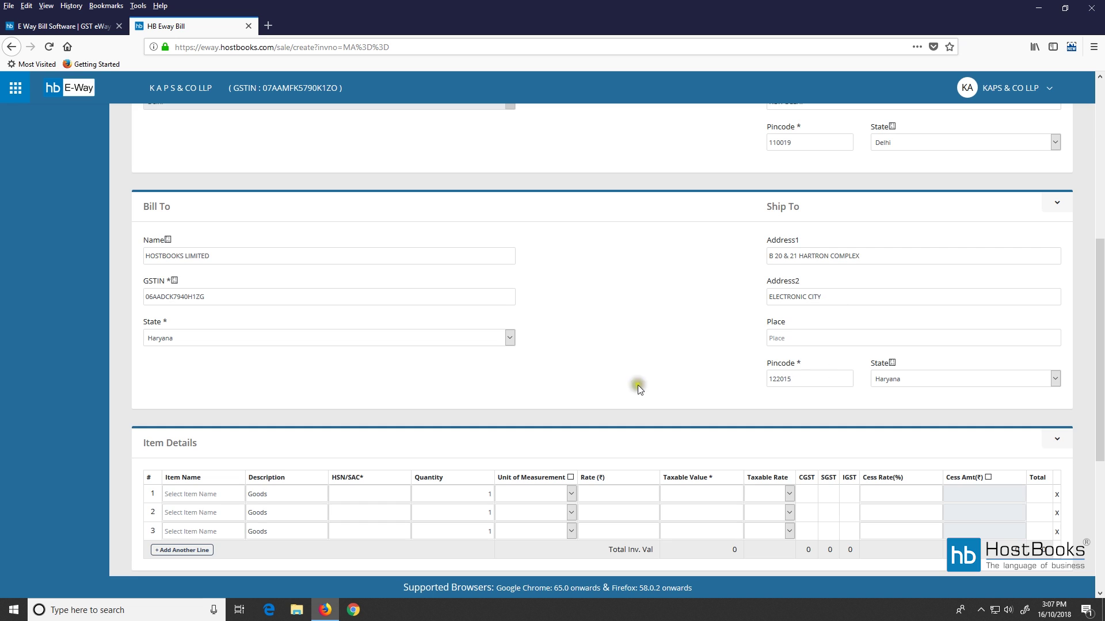
{"action": "scroll", "coordinate": [286, 393], "scroll_direction": "down", "scroll_amount": 2}
{"action": "left_click", "coordinate": [198, 376]}
Select BOOKS as the first item line.
{"action": "type", "text": "boo"}
{"action": "scroll", "coordinate": [260, 375], "scroll_direction": "up", "scroll_amount": 1}
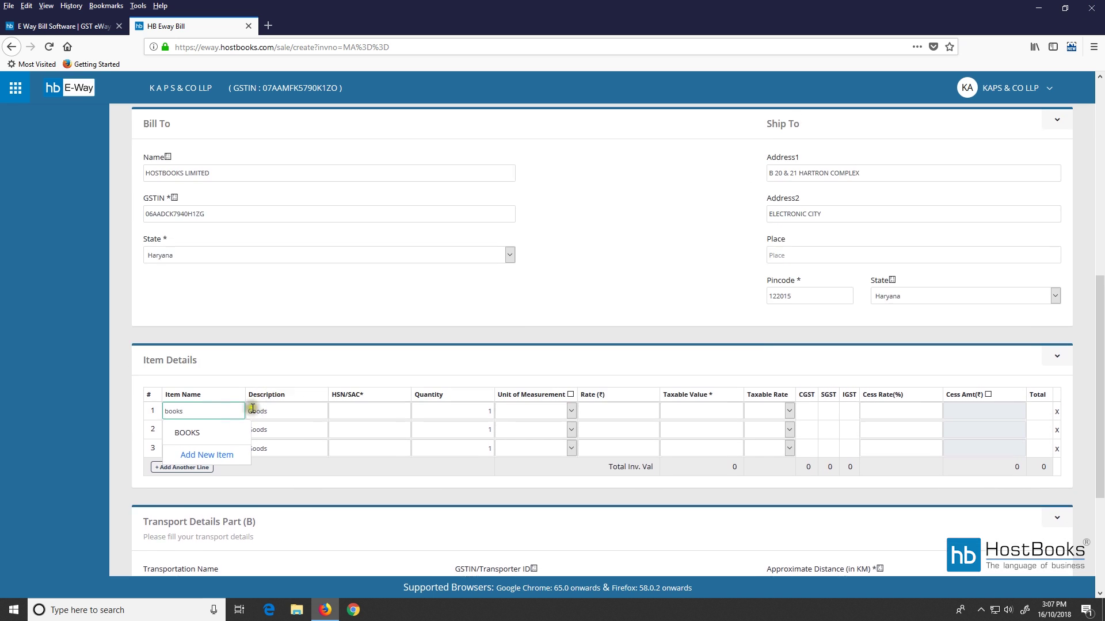
{"action": "left_click", "coordinate": [187, 398]}
{"action": "scroll", "coordinate": [363, 356], "scroll_direction": "down", "scroll_amount": 2}
{"action": "scroll", "coordinate": [520, 355], "scroll_direction": "down", "scroll_amount": 2}
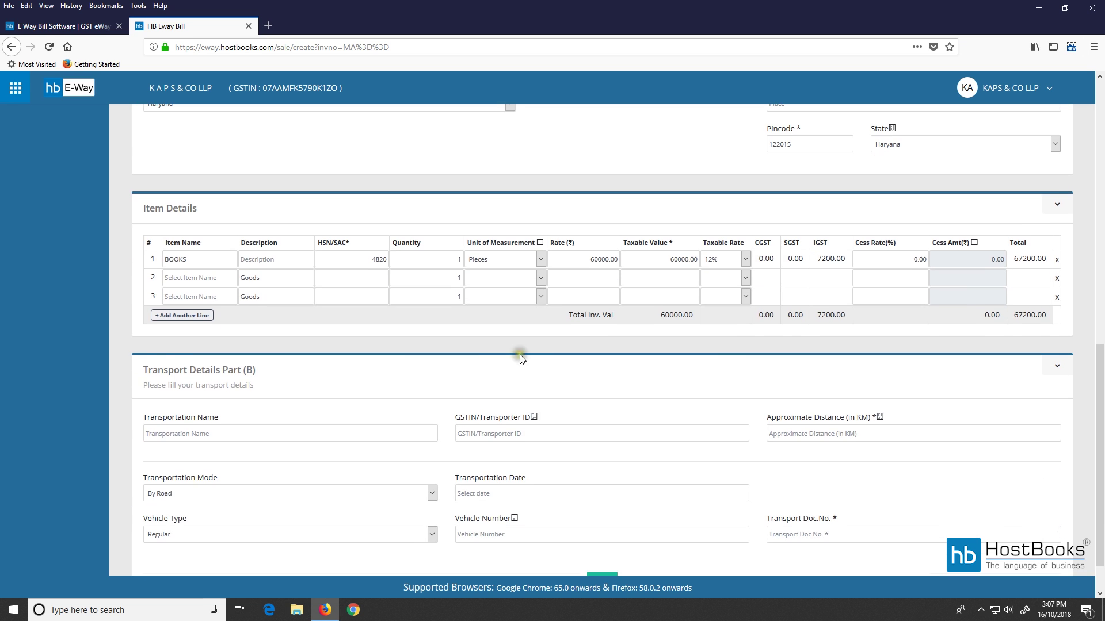
{"action": "left_click", "coordinate": [204, 280]}
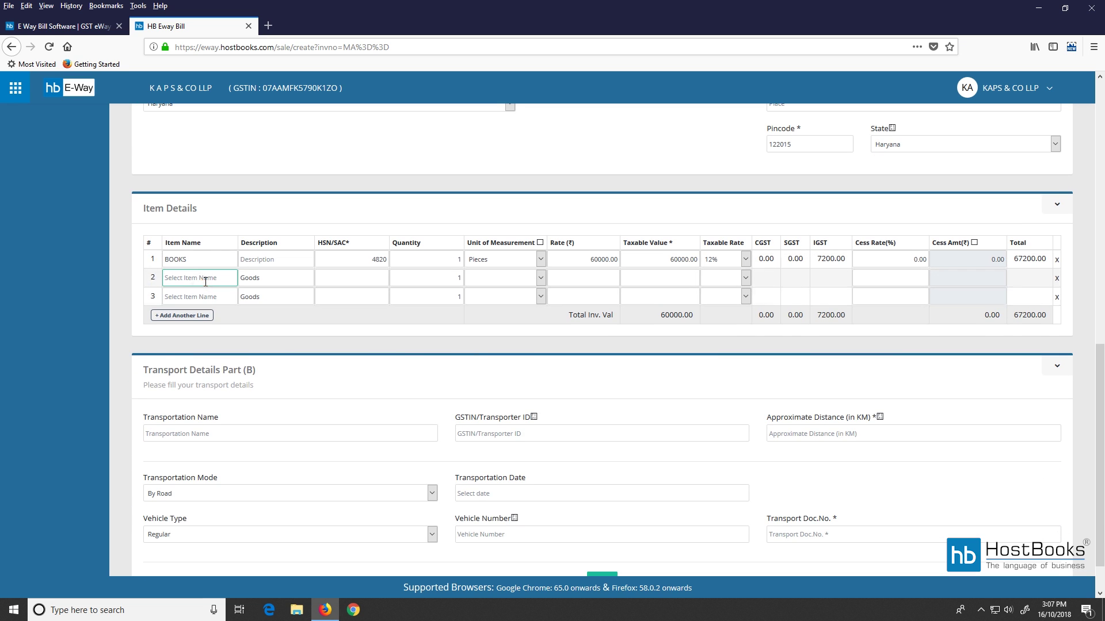
Enter the transporter's name and GSTIN, 250 km distance, By Road, and transport date 16/10/2018.
{"action": "scroll", "coordinate": [207, 357], "scroll_direction": "down", "scroll_amount": 2}
{"action": "left_click", "coordinate": [212, 387]}
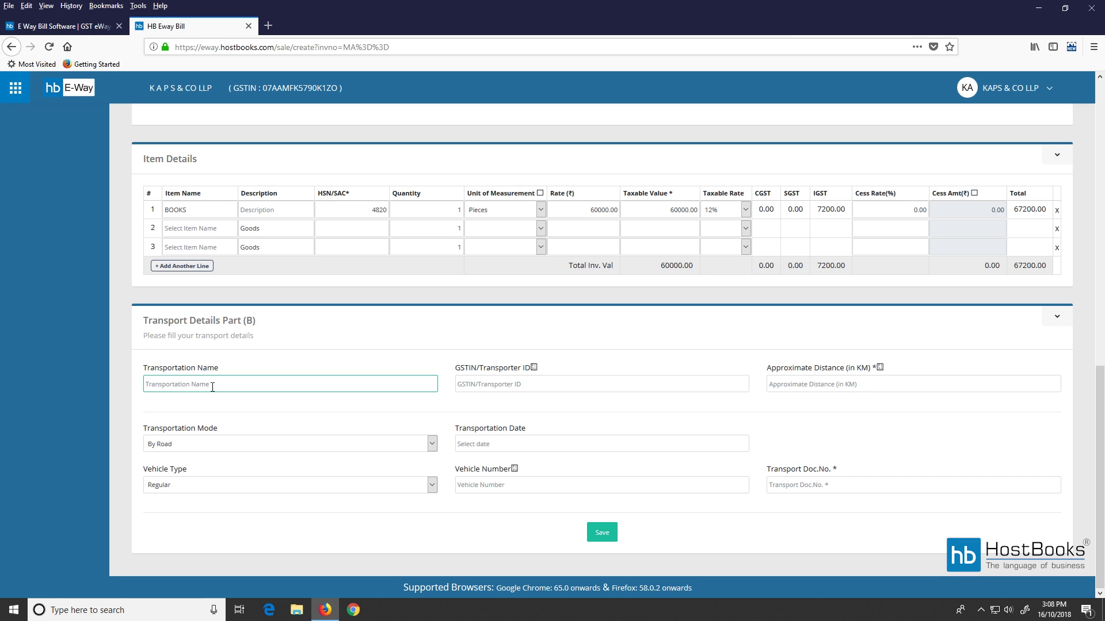
{"action": "key", "text": "Tab"}
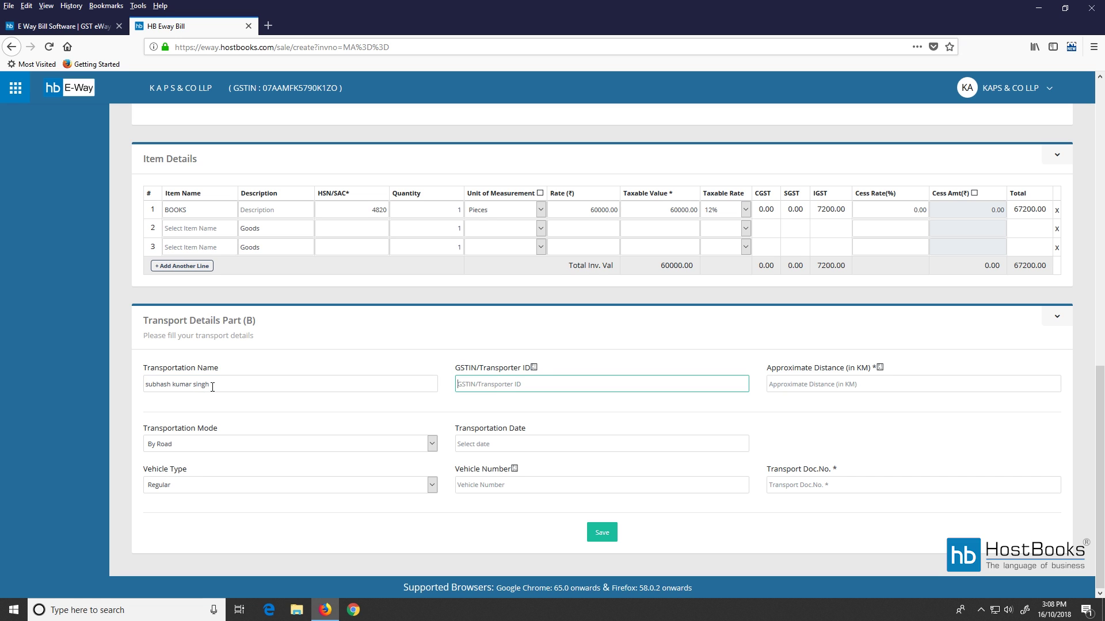
{"action": "left_click", "coordinate": [866, 389]}
{"action": "type", "text": "250"}
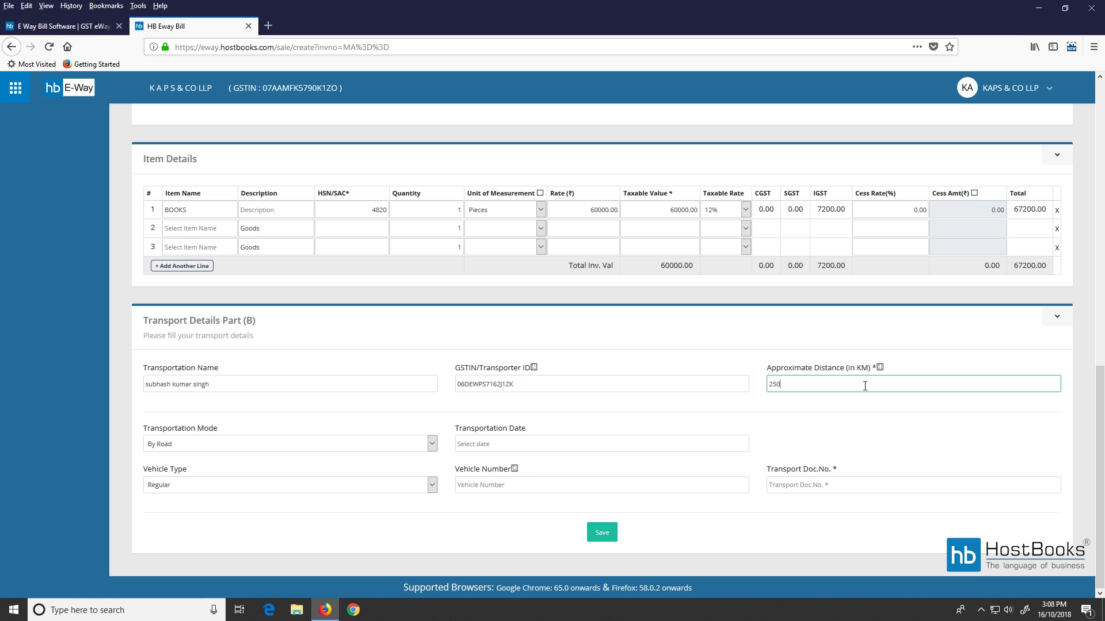
{"action": "left_click", "coordinate": [403, 446]}
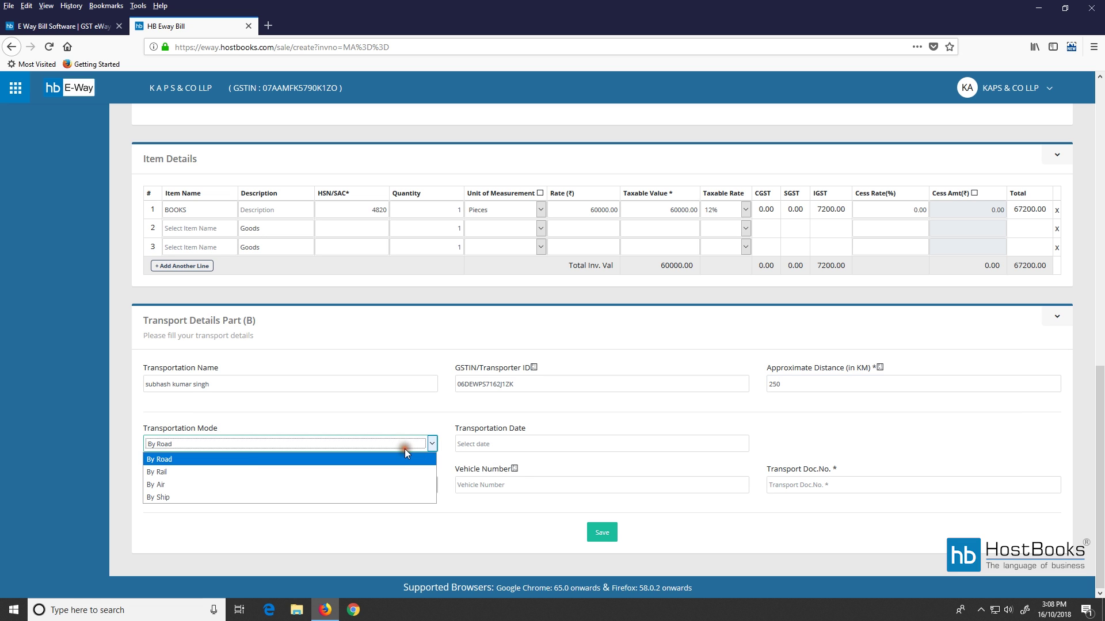
{"action": "left_click", "coordinate": [244, 458]}
{"action": "left_click", "coordinate": [526, 444]}
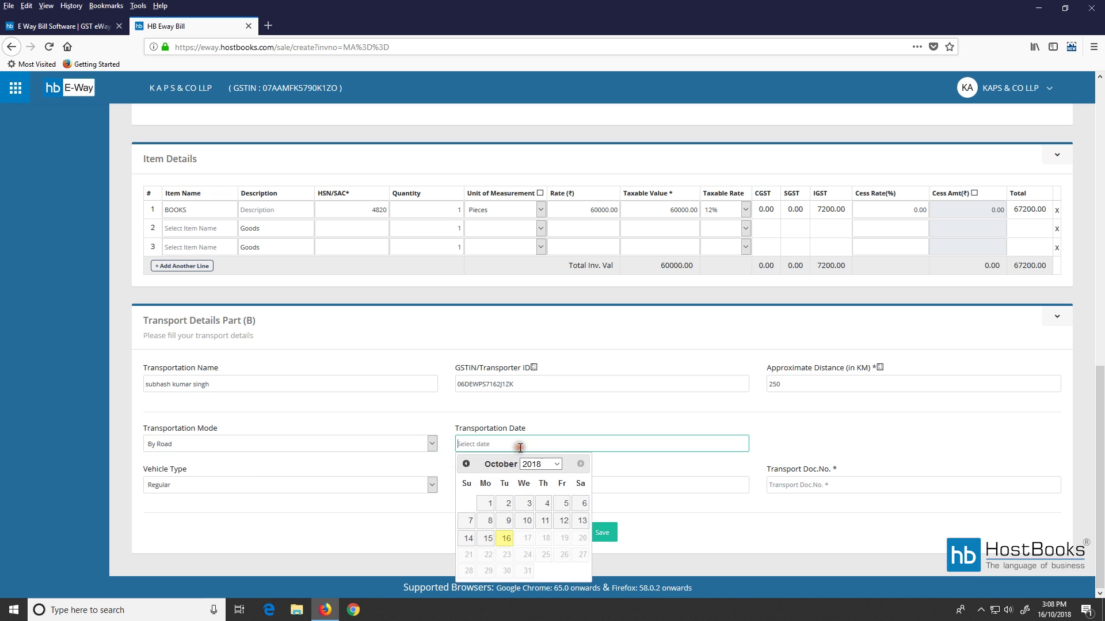
{"action": "left_click", "coordinate": [505, 539]}
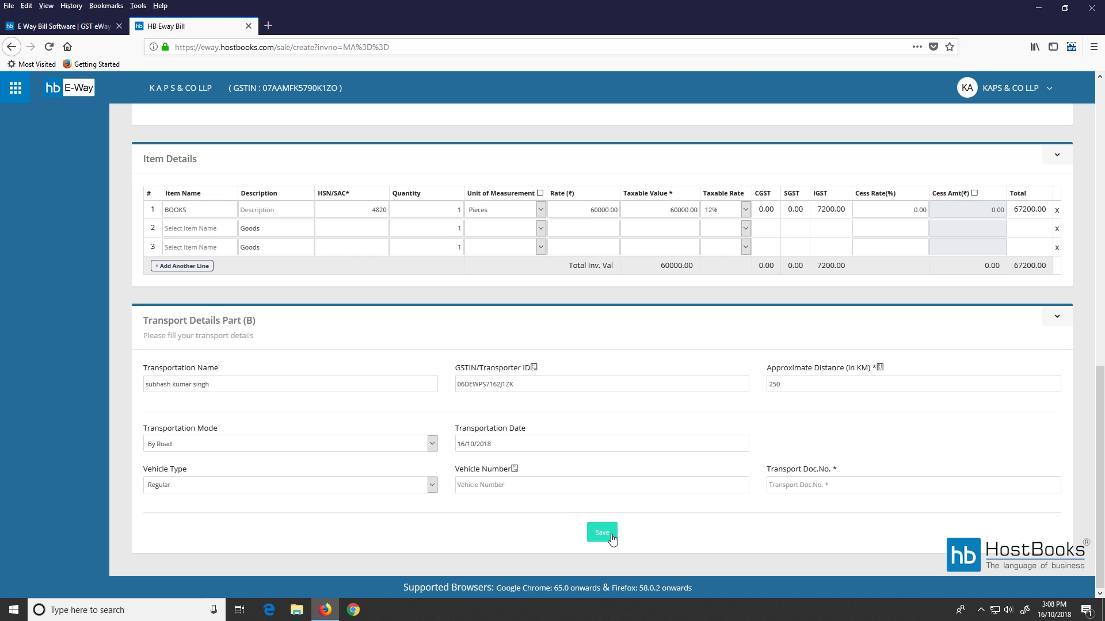
{"action": "scroll", "coordinate": [569, 494], "scroll_direction": "up", "scroll_amount": 10}
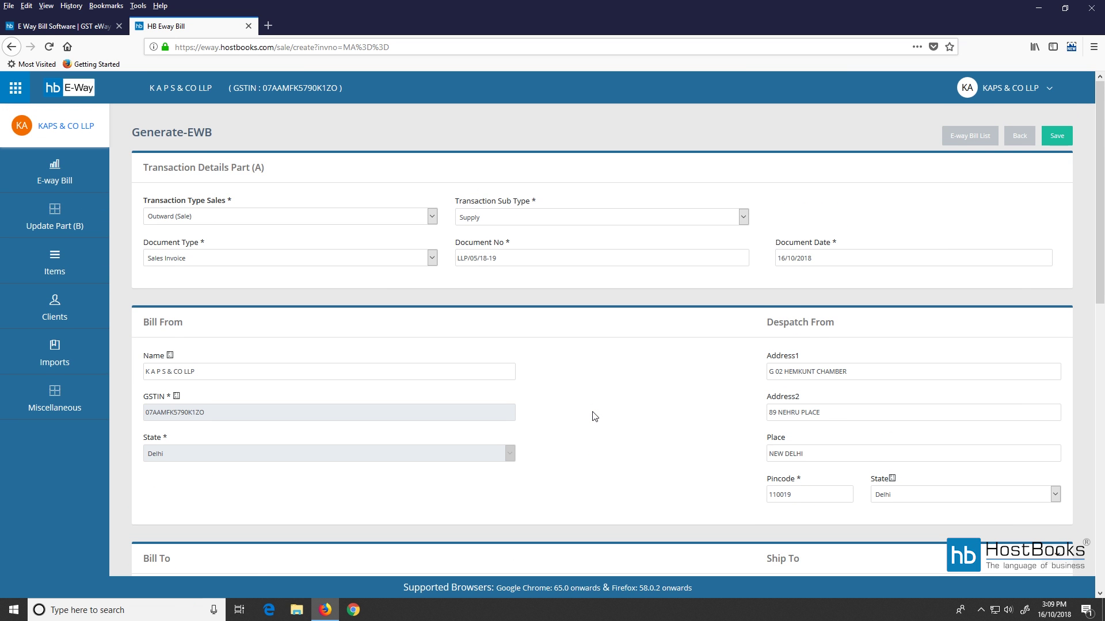
{"action": "left_click_drag", "start_coordinate": [473, 258], "coordinate": [480, 258]}
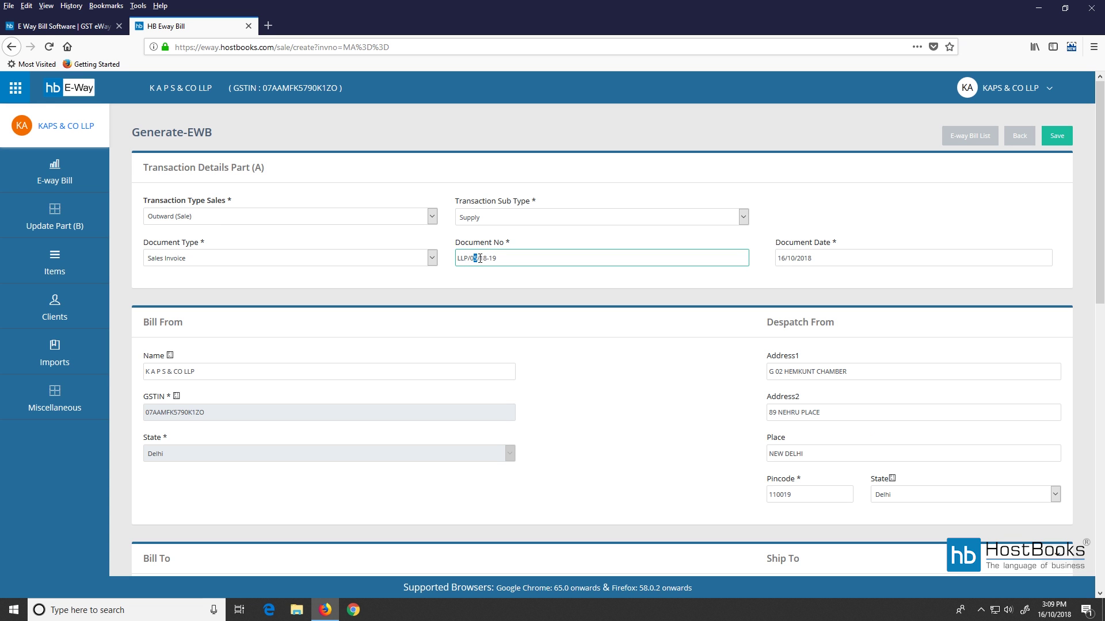
Save the bill under document number LLP/08/18-19 and review the E-way Bill Input Form.
{"action": "scroll", "coordinate": [582, 337], "scroll_direction": "down", "scroll_amount": 10}
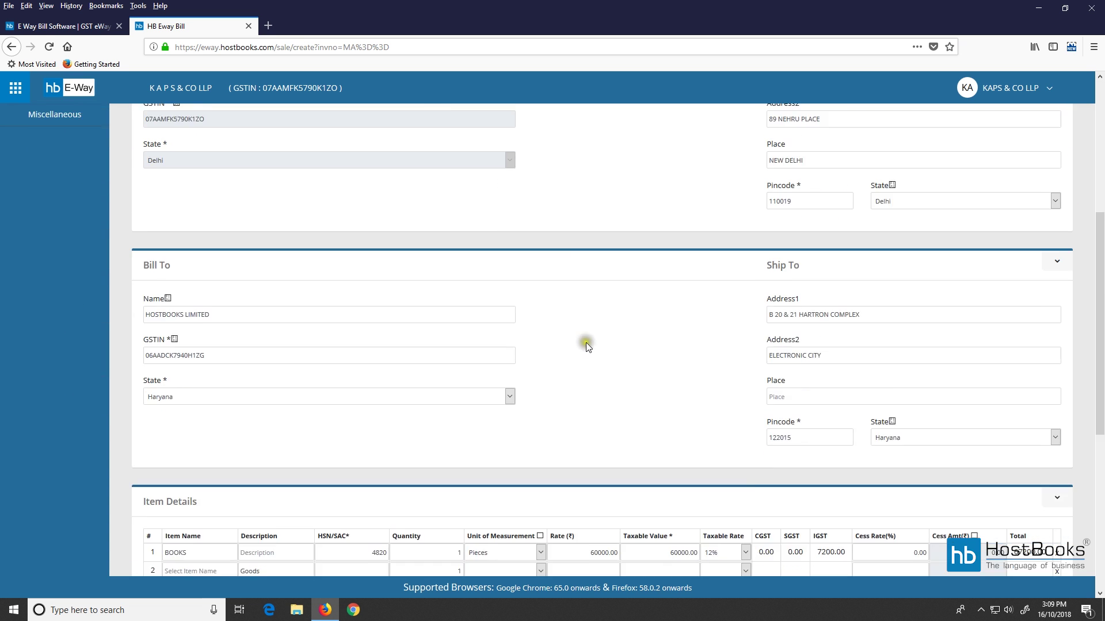
{"action": "left_click", "coordinate": [602, 533]}
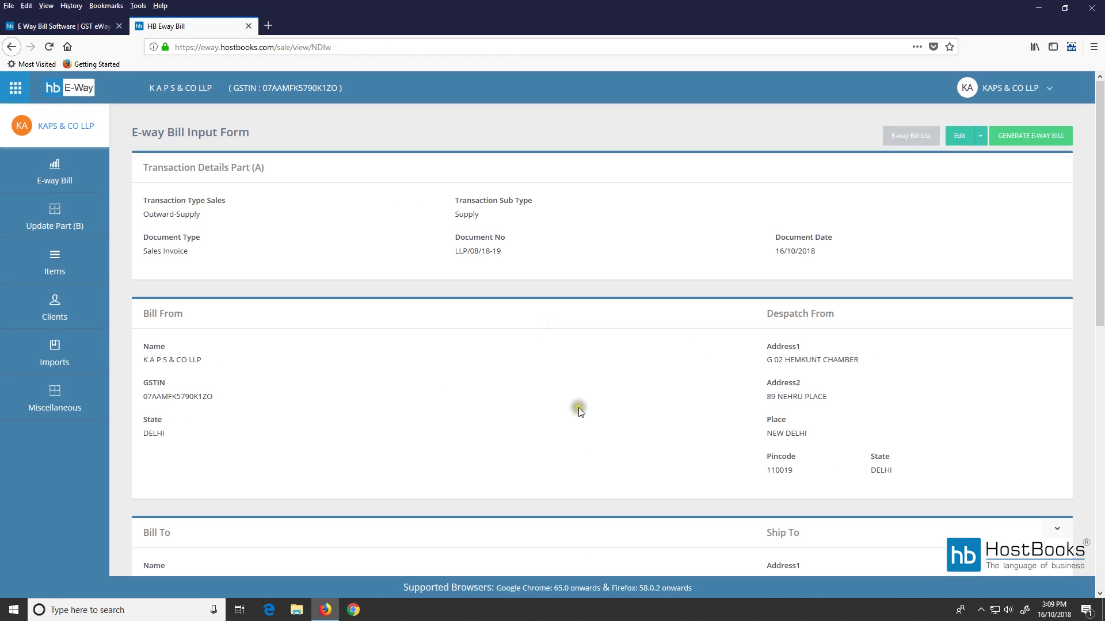
{"action": "scroll", "coordinate": [536, 244], "scroll_direction": "down", "scroll_amount": 8}
{"action": "scroll", "coordinate": [589, 395], "scroll_direction": "down", "scroll_amount": 2}
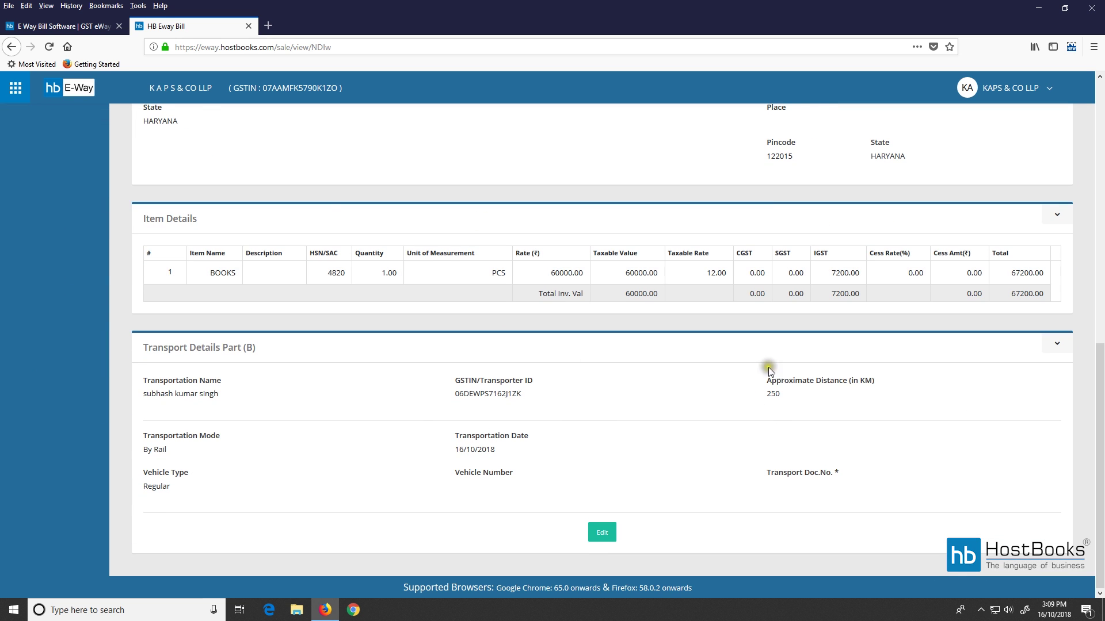
{"action": "scroll", "coordinate": [819, 457], "scroll_direction": "up", "scroll_amount": 3}
{"action": "scroll", "coordinate": [819, 457], "scroll_direction": "up", "scroll_amount": 6}
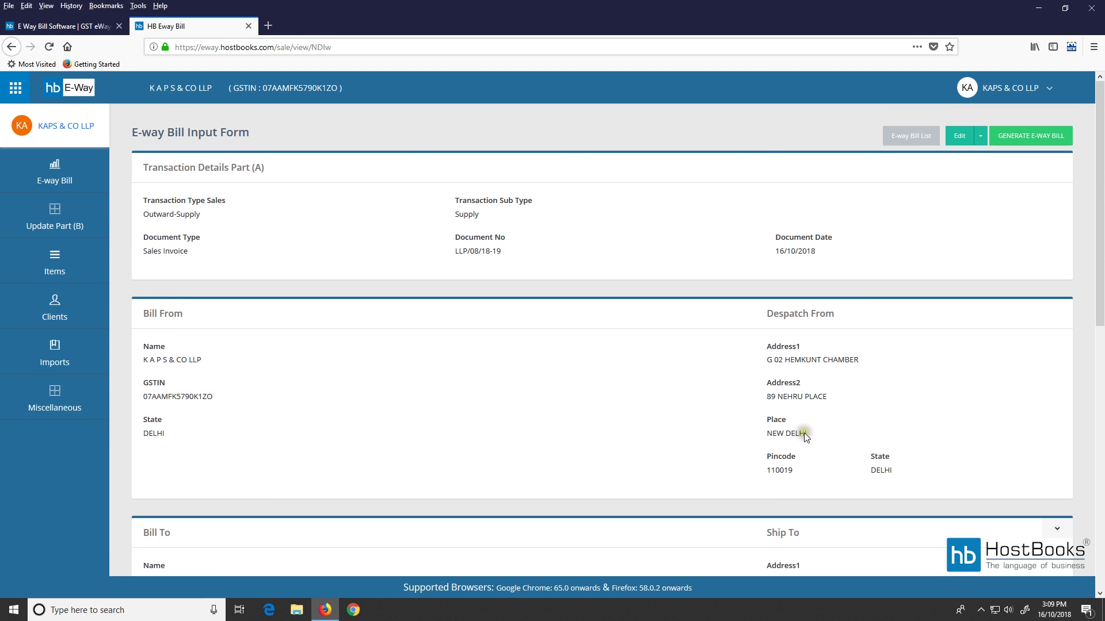
Generate and confirm the e-way bill, then open its EWB-View page with the new bill number.
{"action": "left_click", "coordinate": [1045, 138]}
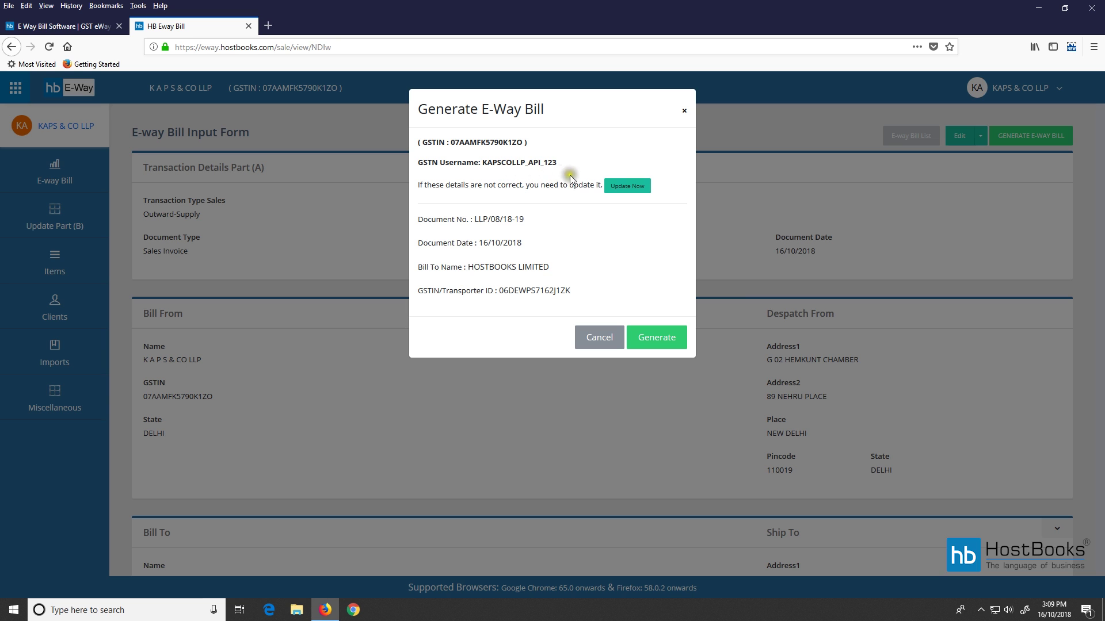
{"action": "left_click", "coordinate": [657, 343]}
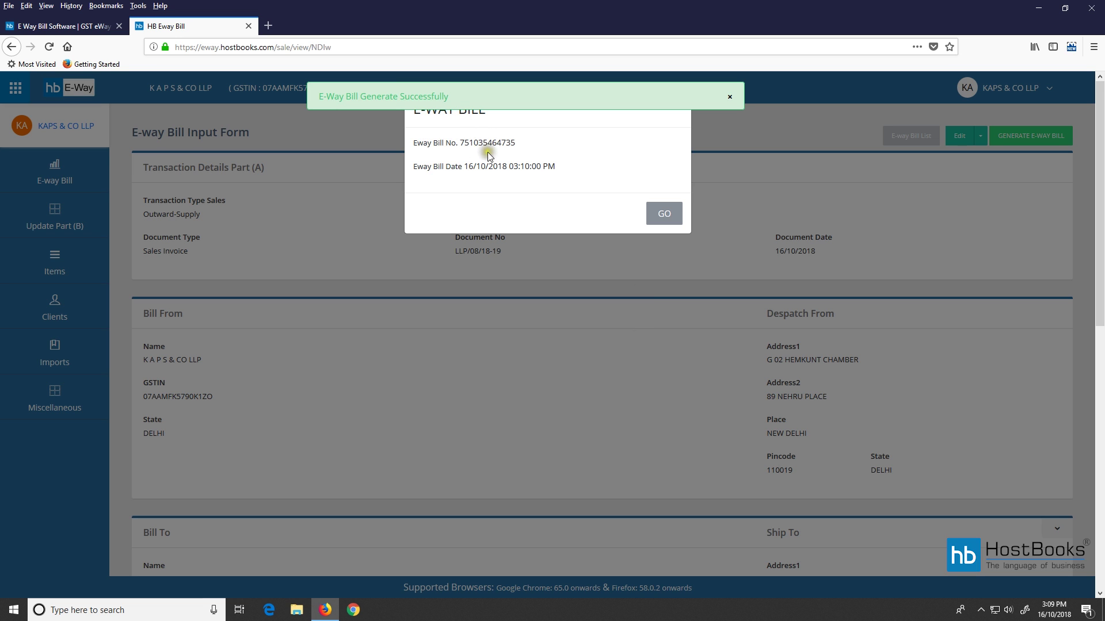
{"action": "double_click", "coordinate": [487, 143]}
{"action": "left_click", "coordinate": [664, 214]}
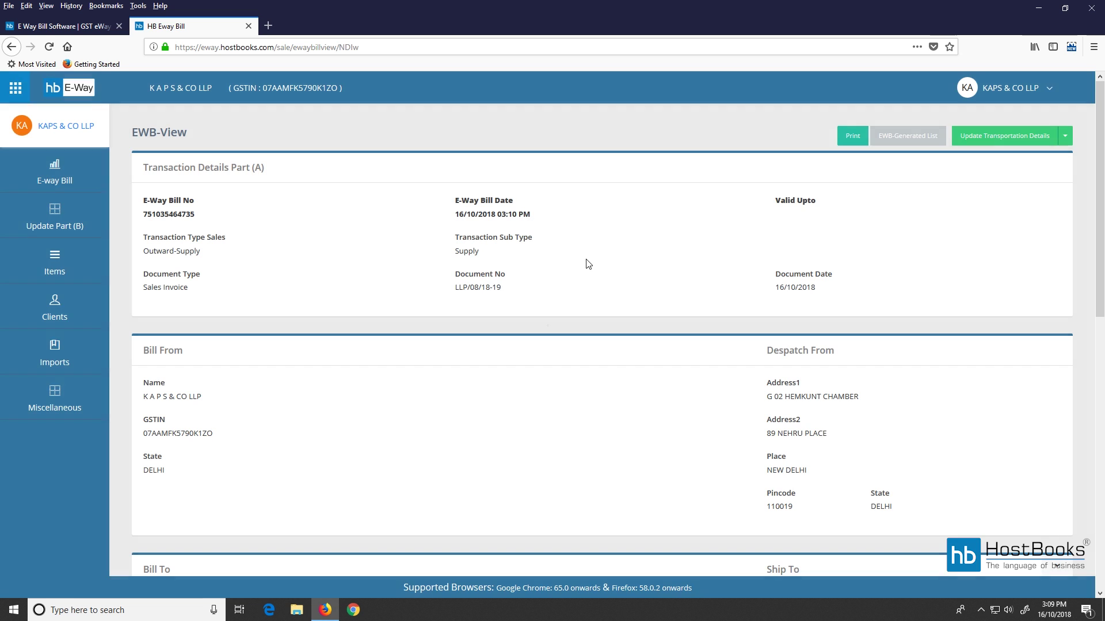
{"action": "scroll", "coordinate": [588, 295], "scroll_direction": "down", "scroll_amount": 3}
{"action": "scroll", "coordinate": [588, 294], "scroll_direction": "down", "scroll_amount": 7}
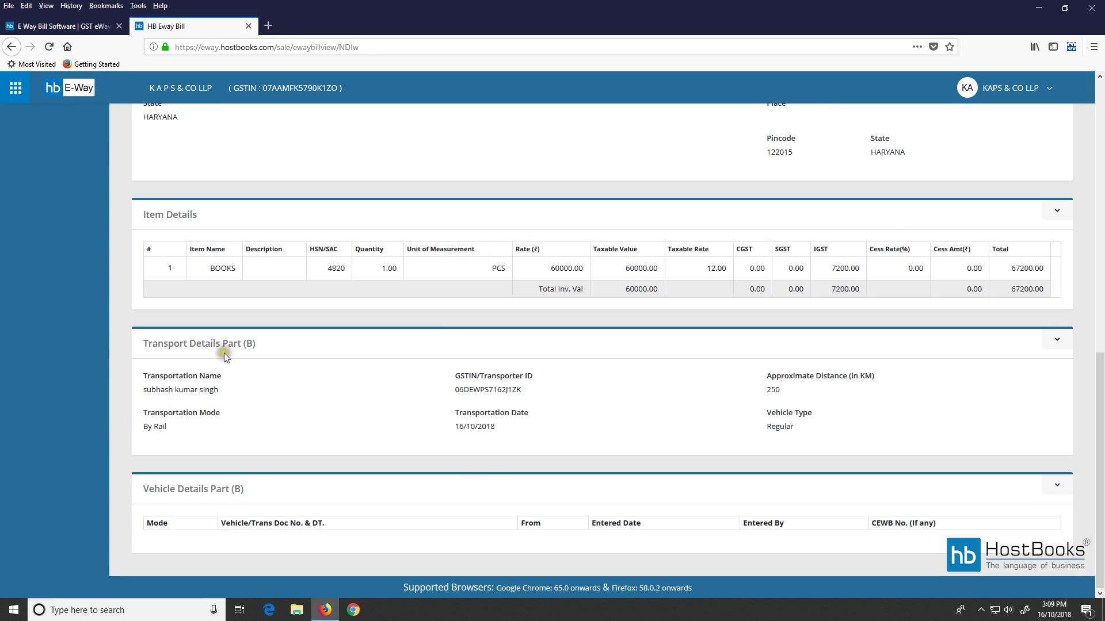
{"action": "scroll", "coordinate": [923, 461], "scroll_direction": "up", "scroll_amount": 7}
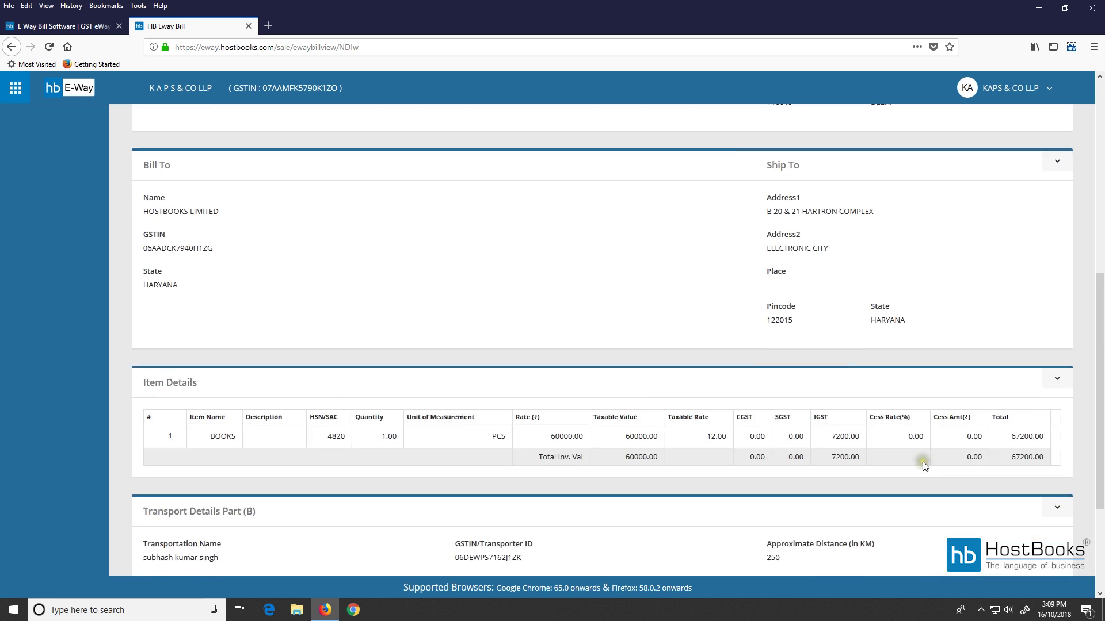
{"action": "scroll", "coordinate": [865, 275], "scroll_direction": "up", "scroll_amount": 3}
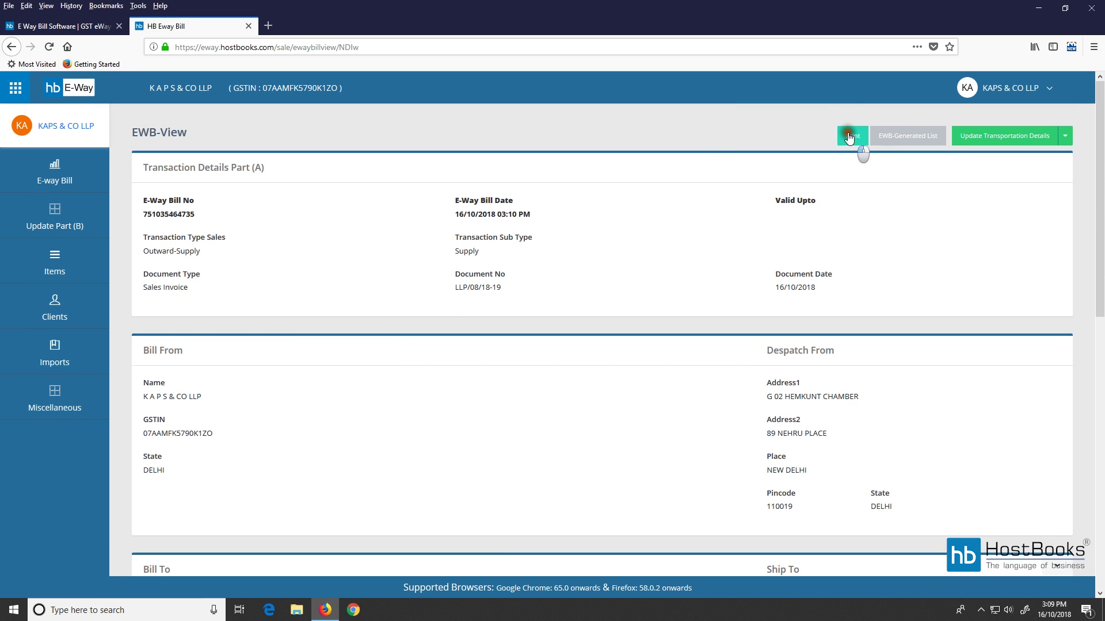
{"action": "left_click", "coordinate": [853, 137]}
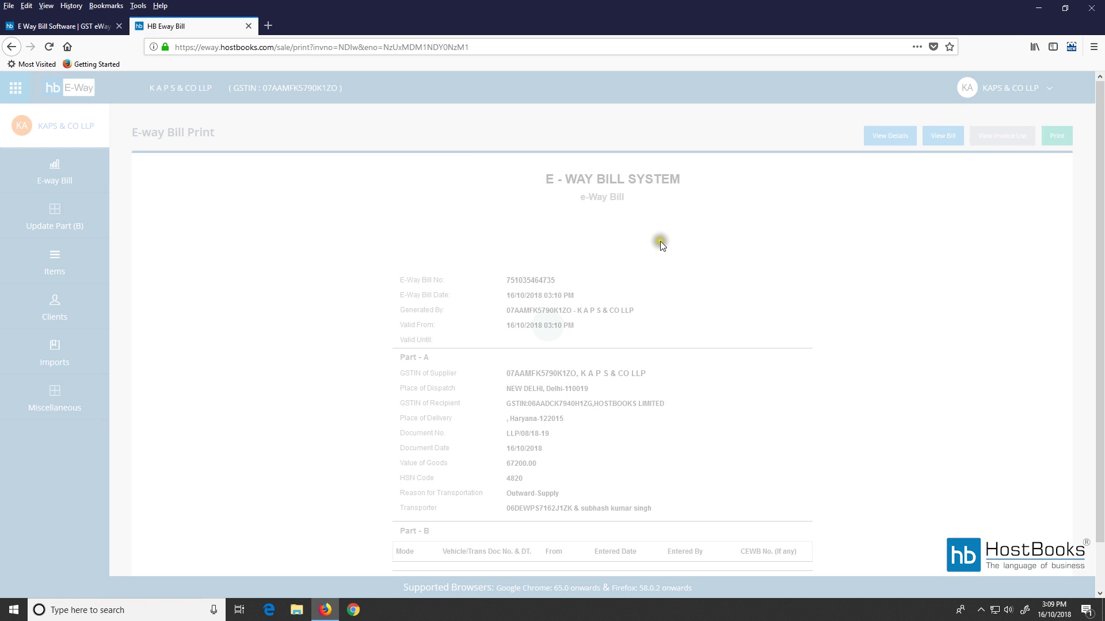
Switch the print page to the detailed View Details layout, review it, and open the account menu.
{"action": "scroll", "coordinate": [582, 282], "scroll_direction": "down", "scroll_amount": 3}
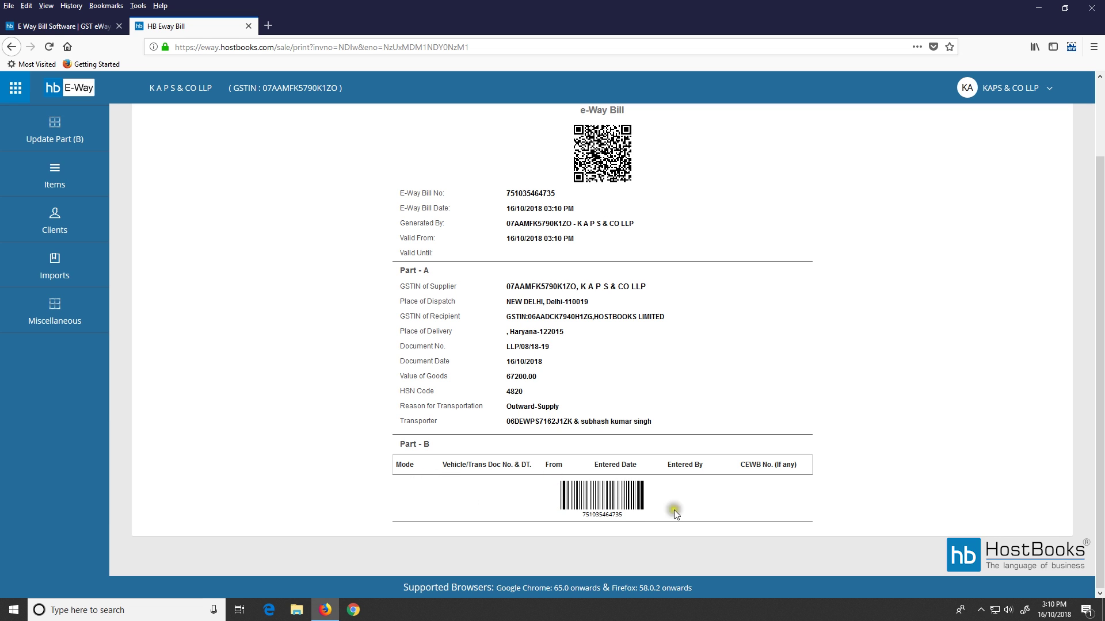
{"action": "scroll", "coordinate": [643, 401], "scroll_direction": "up", "scroll_amount": 3}
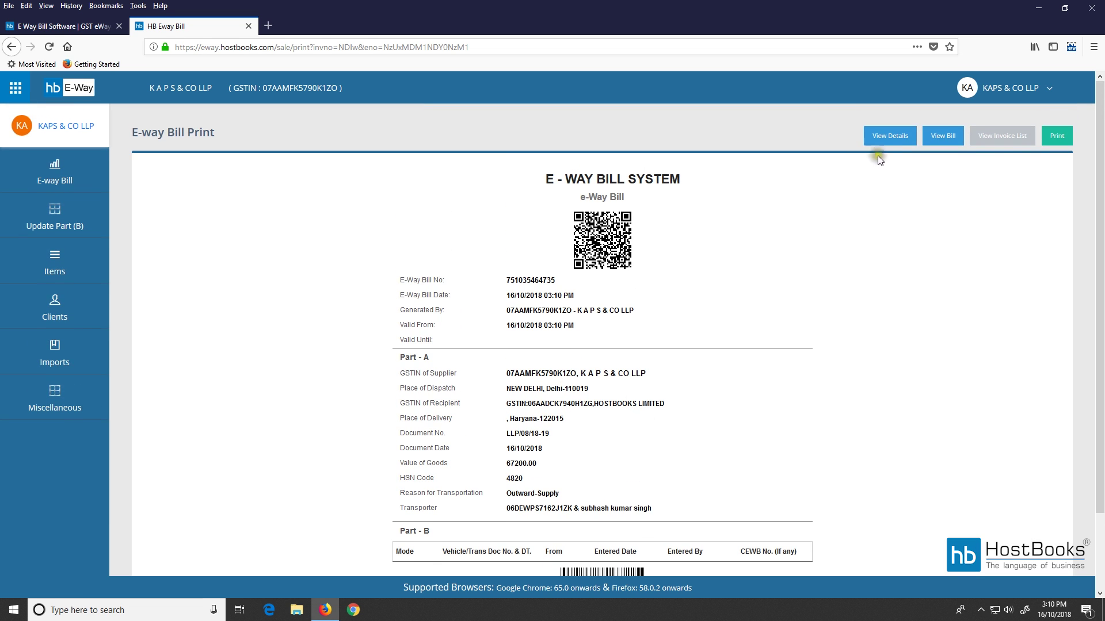
{"action": "left_click", "coordinate": [890, 138]}
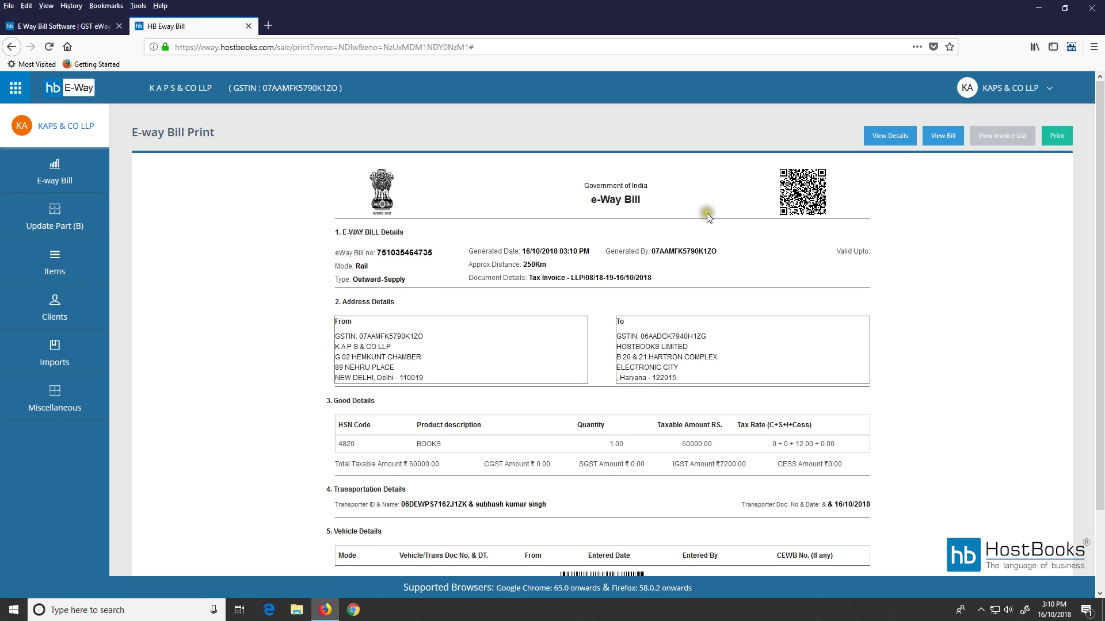
{"action": "scroll", "coordinate": [396, 276], "scroll_direction": "down", "scroll_amount": 2}
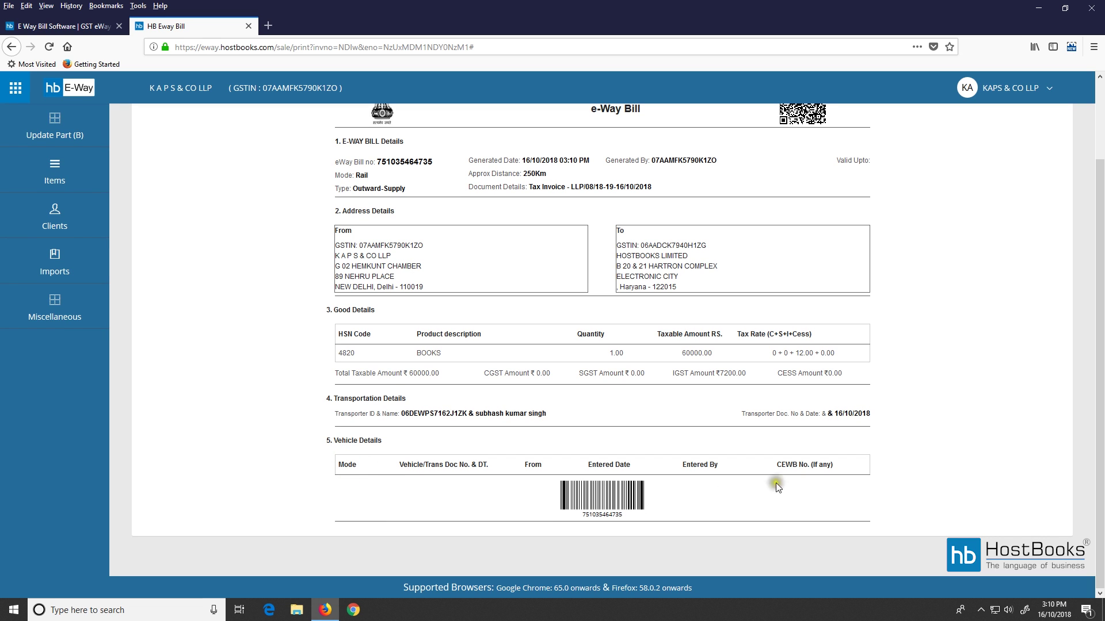
{"action": "scroll", "coordinate": [643, 460], "scroll_direction": "up", "scroll_amount": 2}
{"action": "left_click", "coordinate": [1015, 87]}
Log out of the supplier account and sign in with the transporter's login id and password.
{"action": "left_click", "coordinate": [971, 140]}
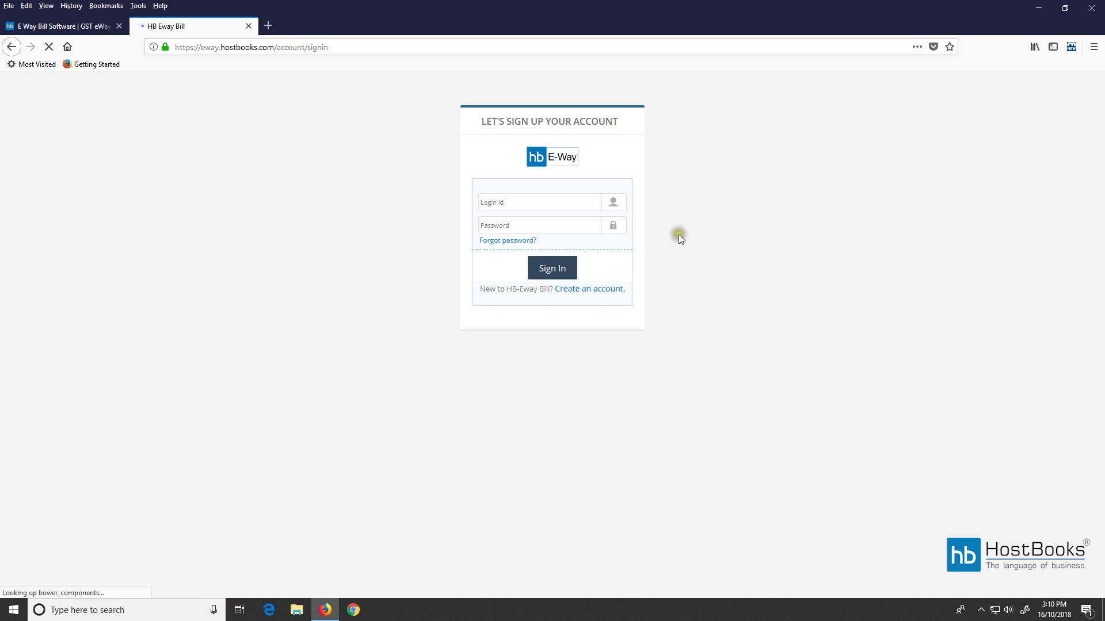
{"action": "left_click", "coordinate": [527, 203]}
{"action": "type", "text": "username"}
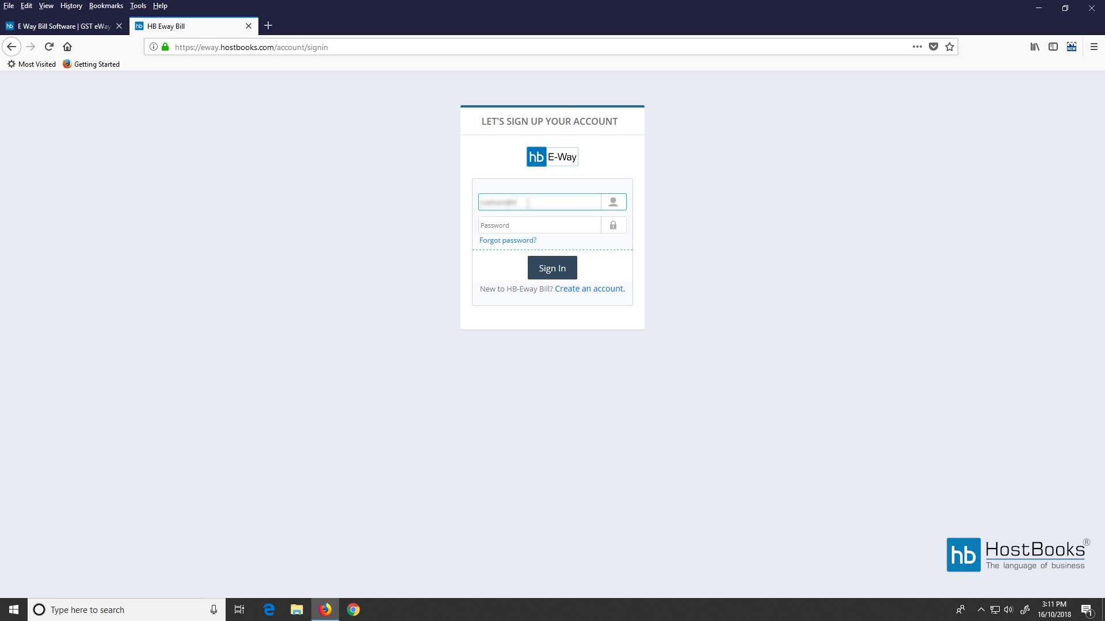
{"action": "left_click", "coordinate": [497, 225]}
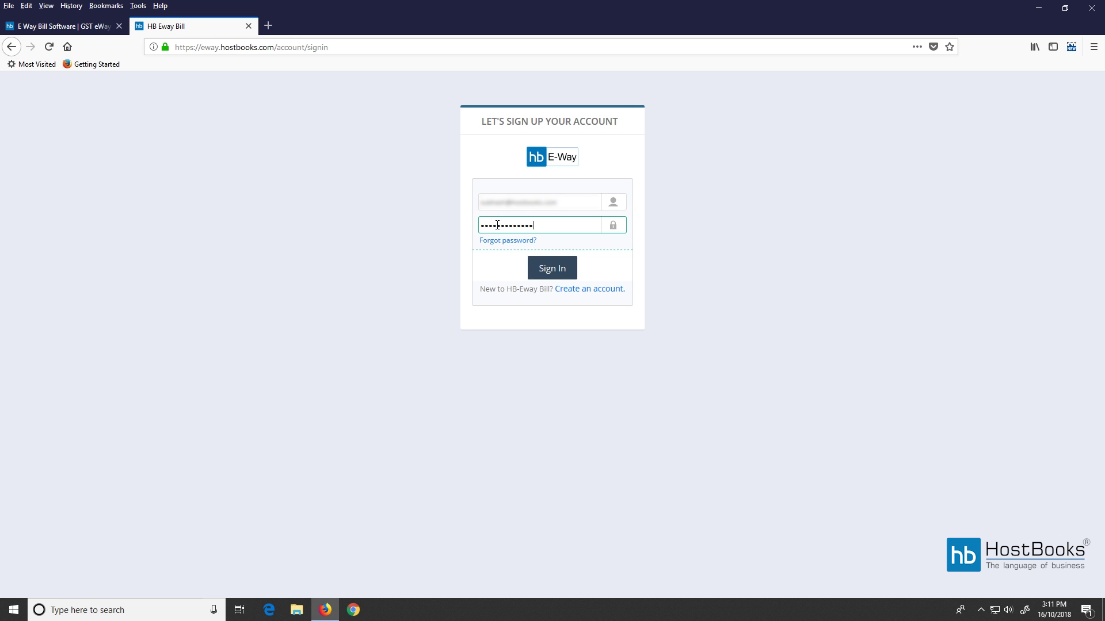
{"action": "left_click", "coordinate": [554, 270]}
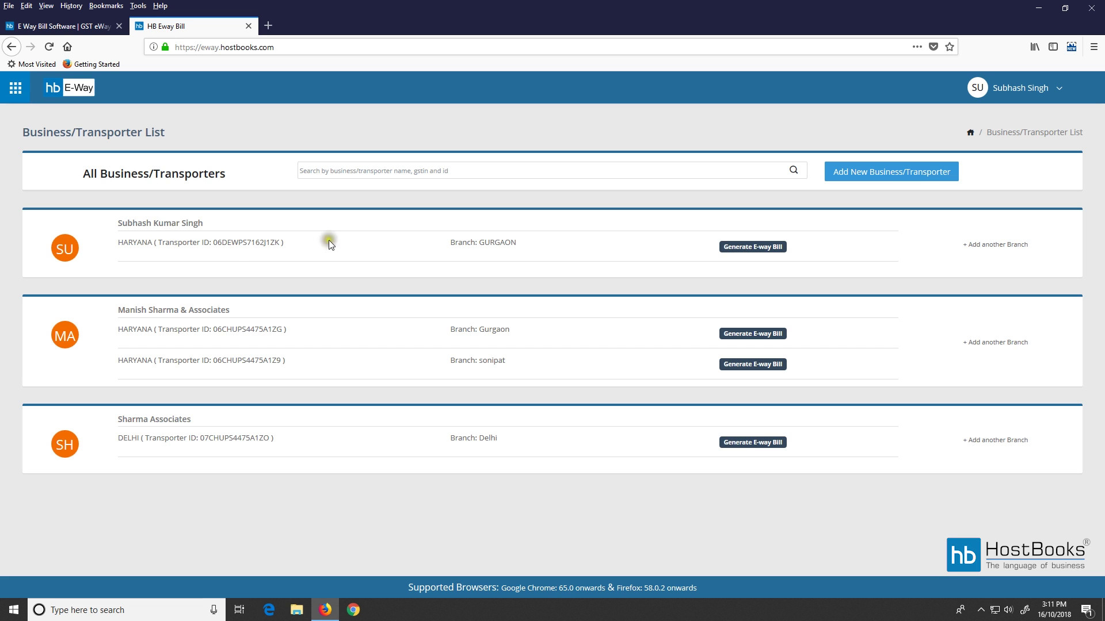
Open the first transporter branch's e-way bills and go to the Part-B Update page.
{"action": "left_click", "coordinate": [762, 253]}
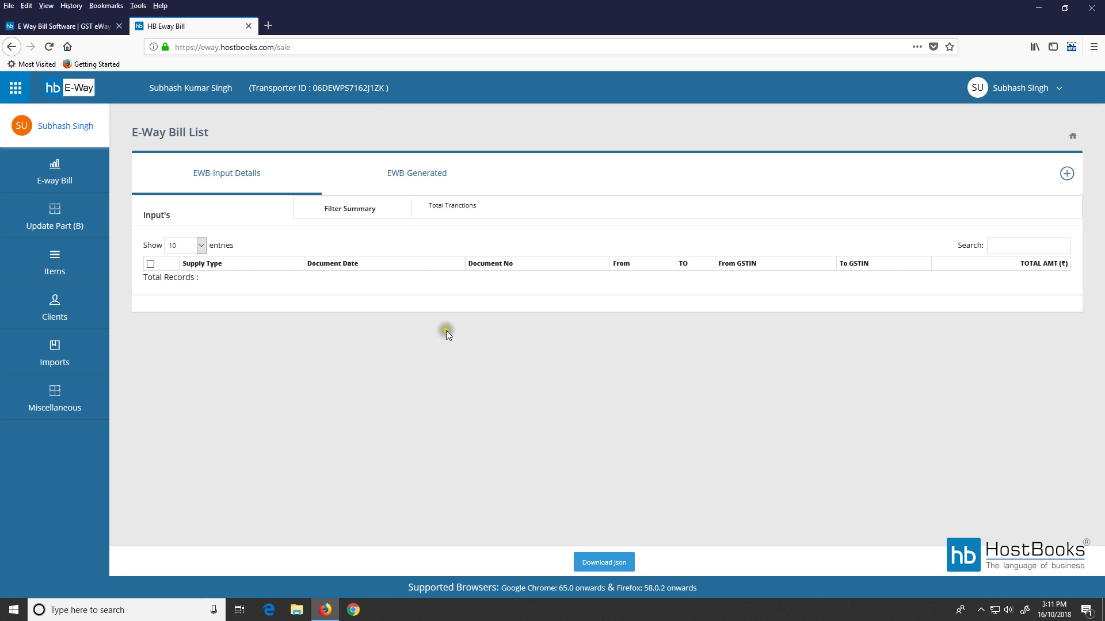
{"action": "left_click", "coordinate": [67, 225]}
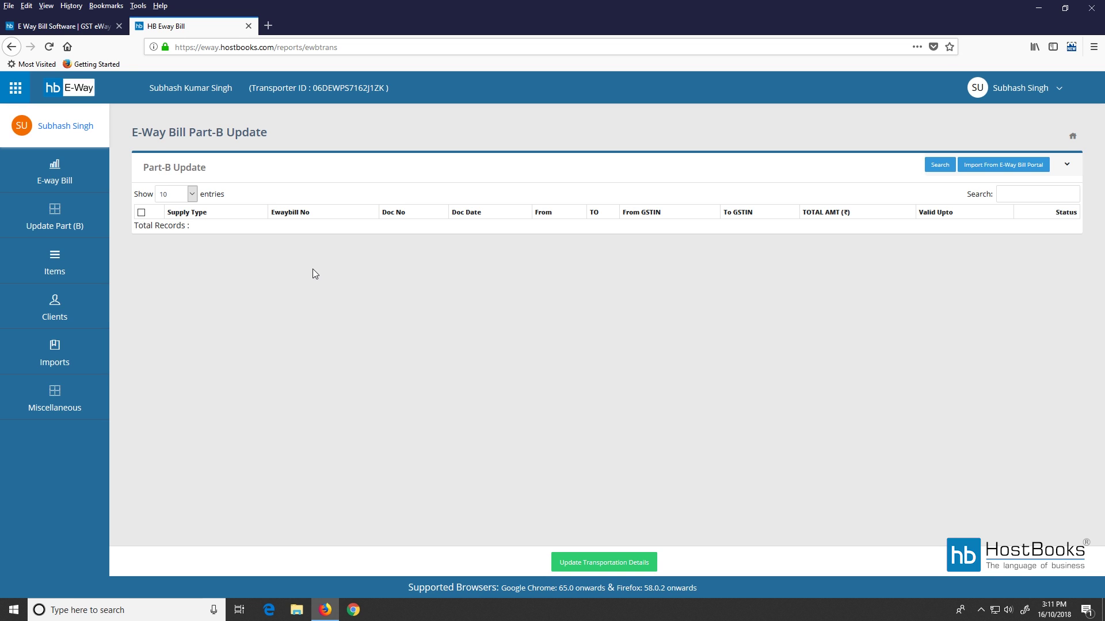
{"action": "left_click", "coordinate": [422, 230]}
Import the supplier's e-way bills by generator GSTIN and generated date 16/10/2018.
{"action": "left_click", "coordinate": [991, 166]}
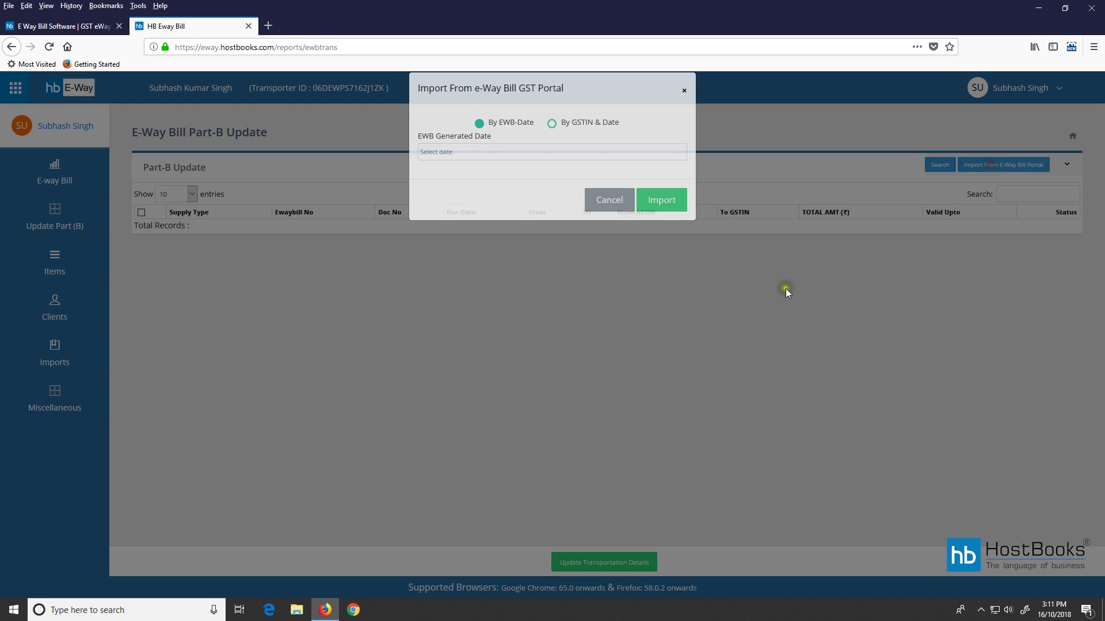
{"action": "left_click", "coordinate": [552, 141]}
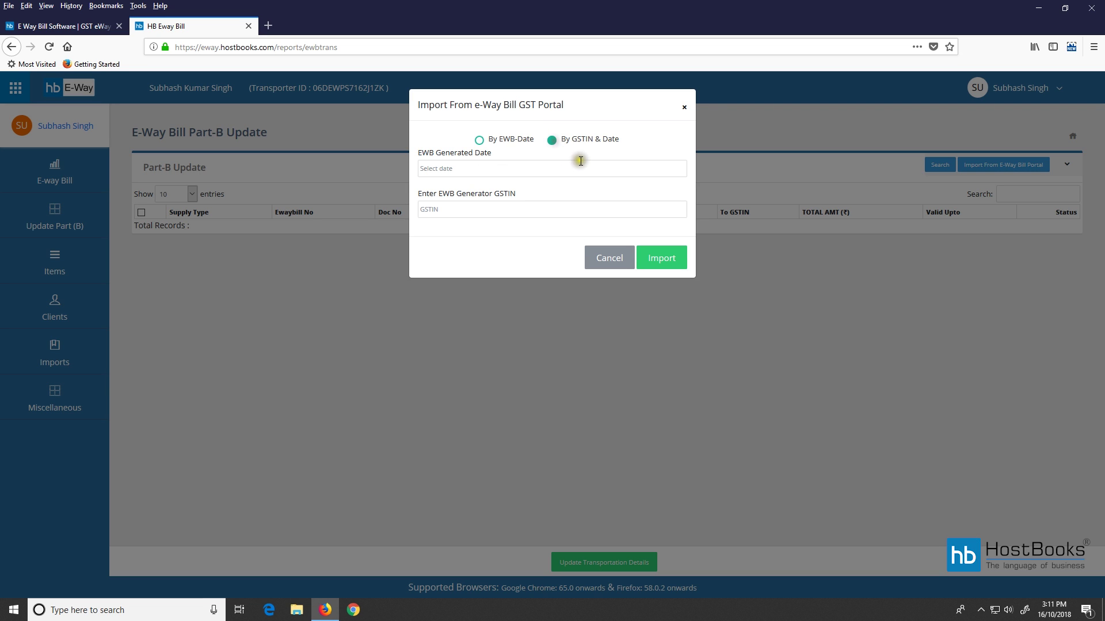
{"action": "left_click", "coordinate": [529, 168]}
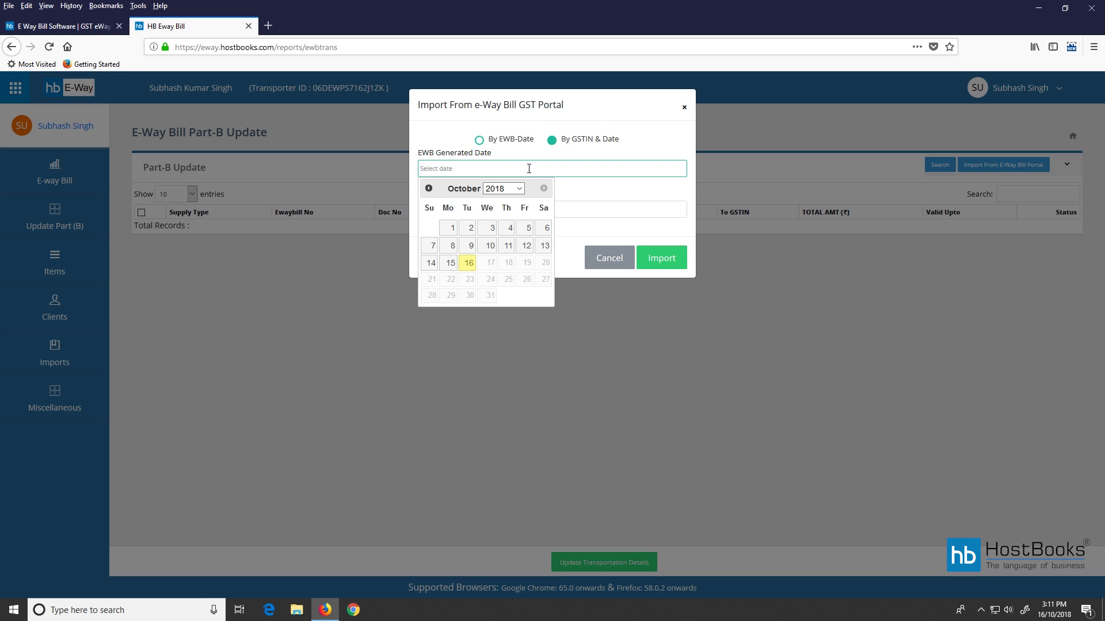
{"action": "left_click", "coordinate": [467, 267]}
{"action": "left_click", "coordinate": [463, 208]}
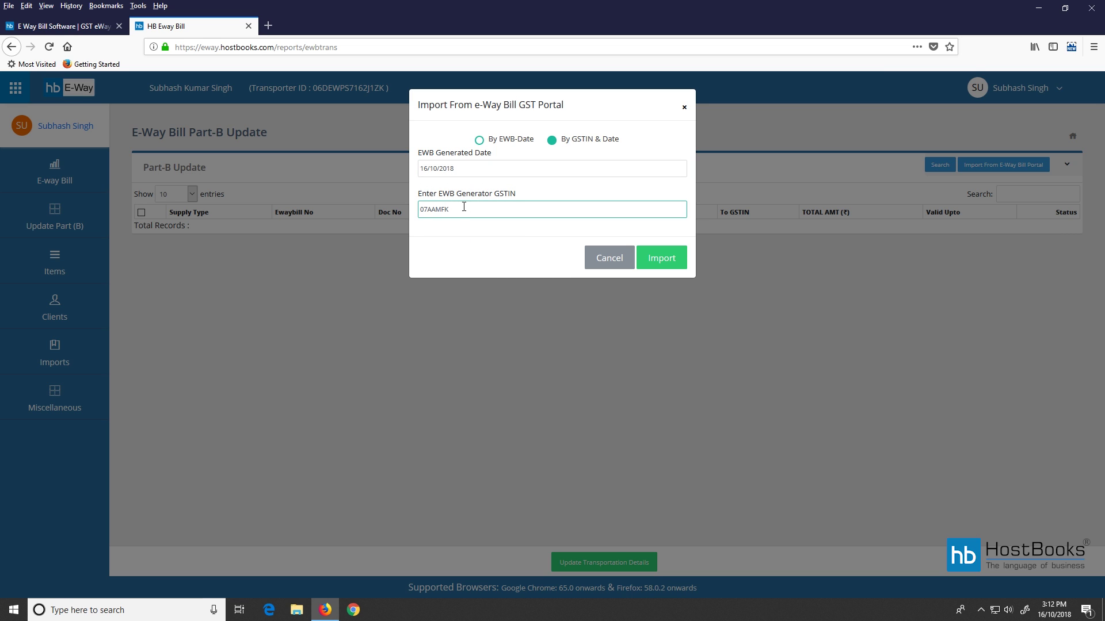
{"action": "left_click", "coordinate": [661, 257]}
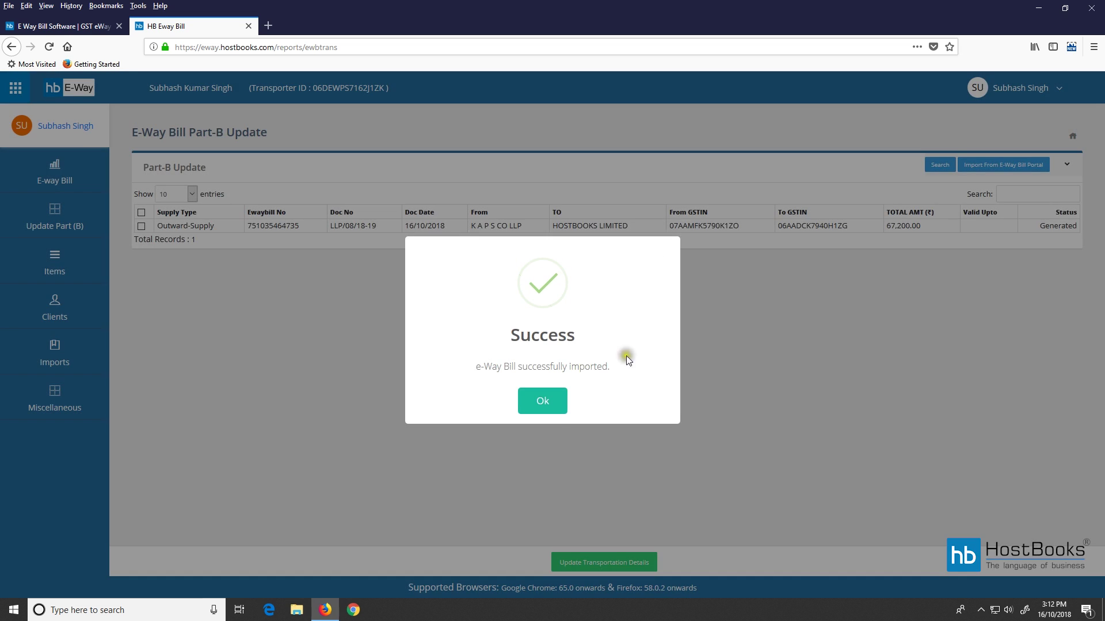
{"action": "left_click", "coordinate": [543, 401]}
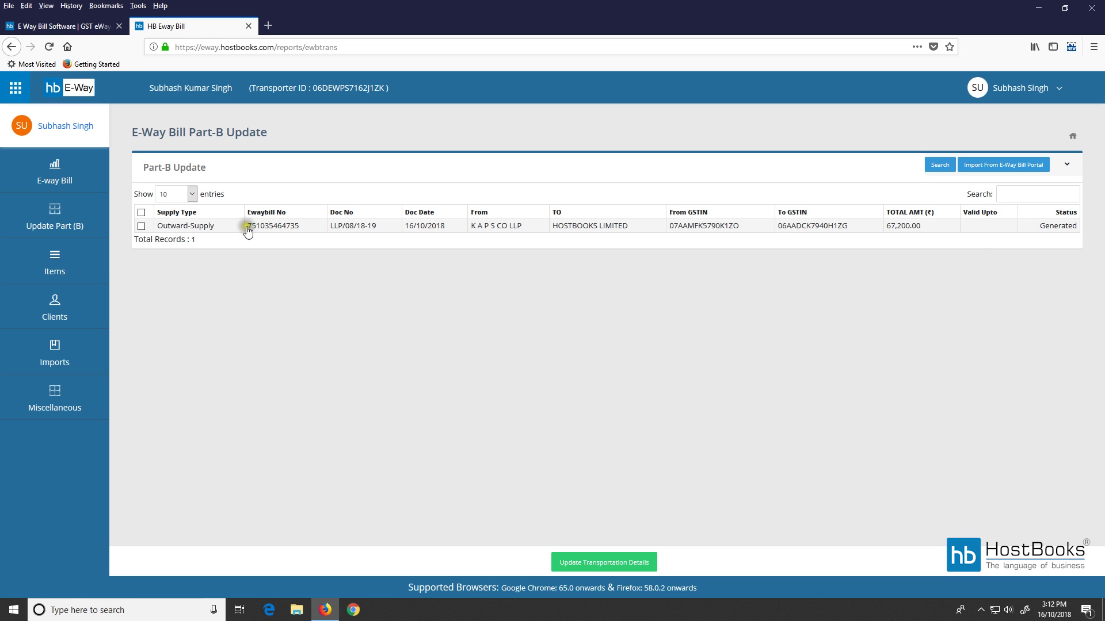
Select imported e-way bill LLP/08/18-19 and open its Update Vehicle Part (B) form.
{"action": "left_click", "coordinate": [142, 227]}
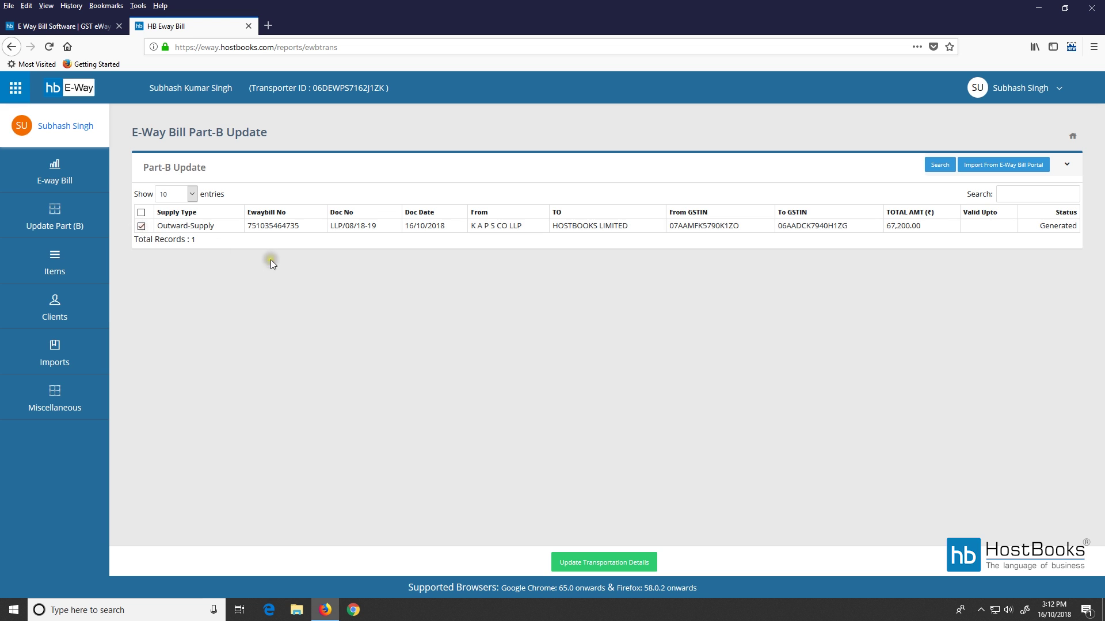
{"action": "left_click", "coordinate": [606, 570]}
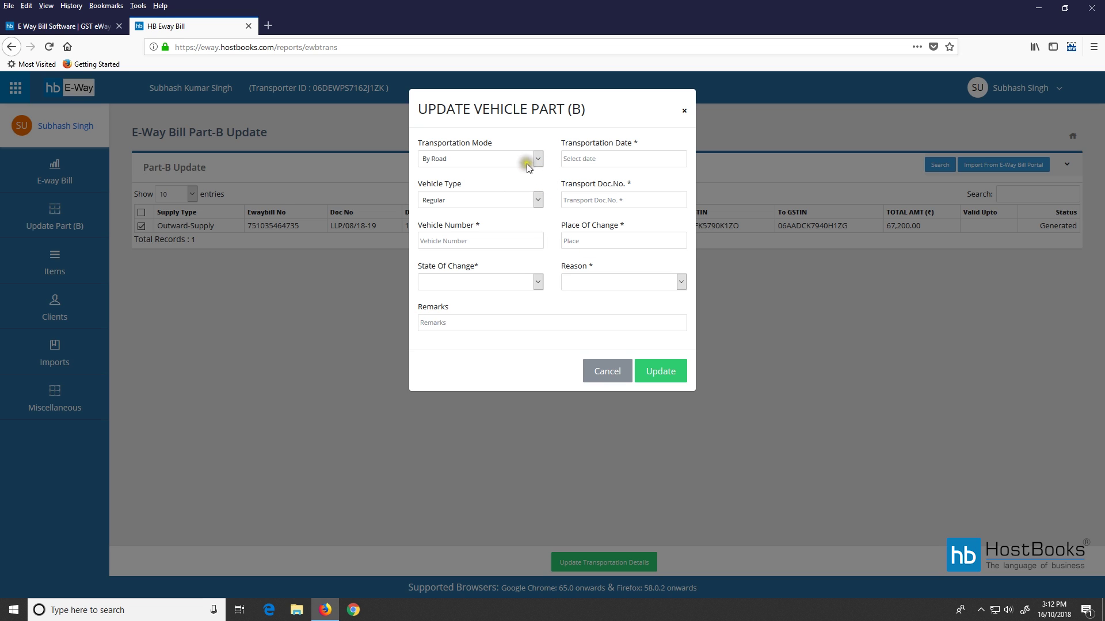
{"action": "left_click", "coordinate": [532, 202]}
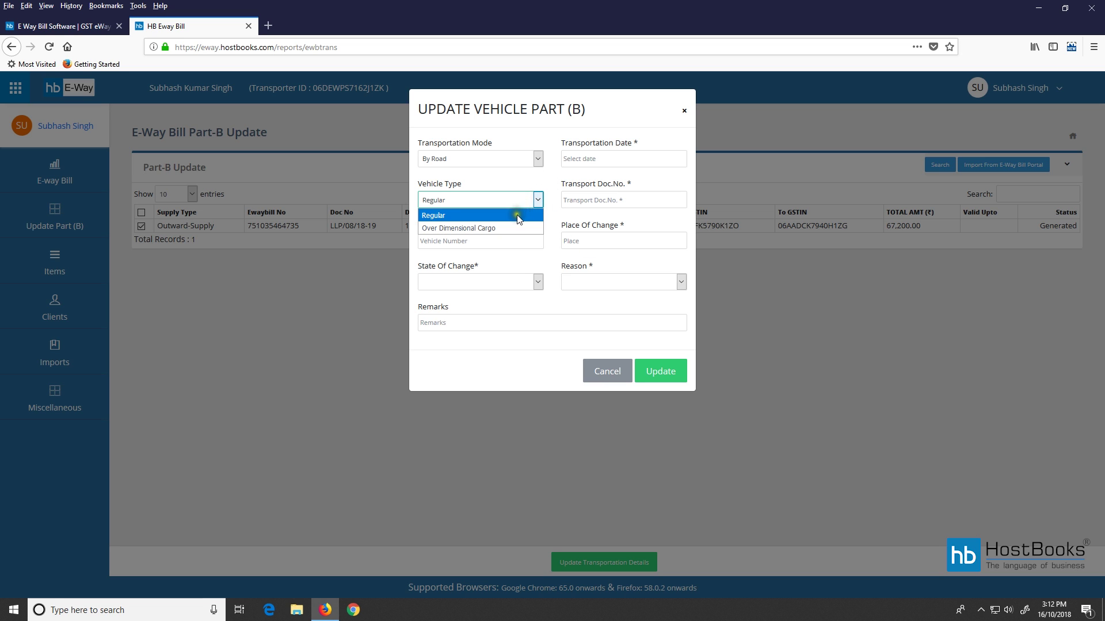
{"action": "left_click", "coordinate": [518, 214]}
{"action": "left_click", "coordinate": [484, 242]}
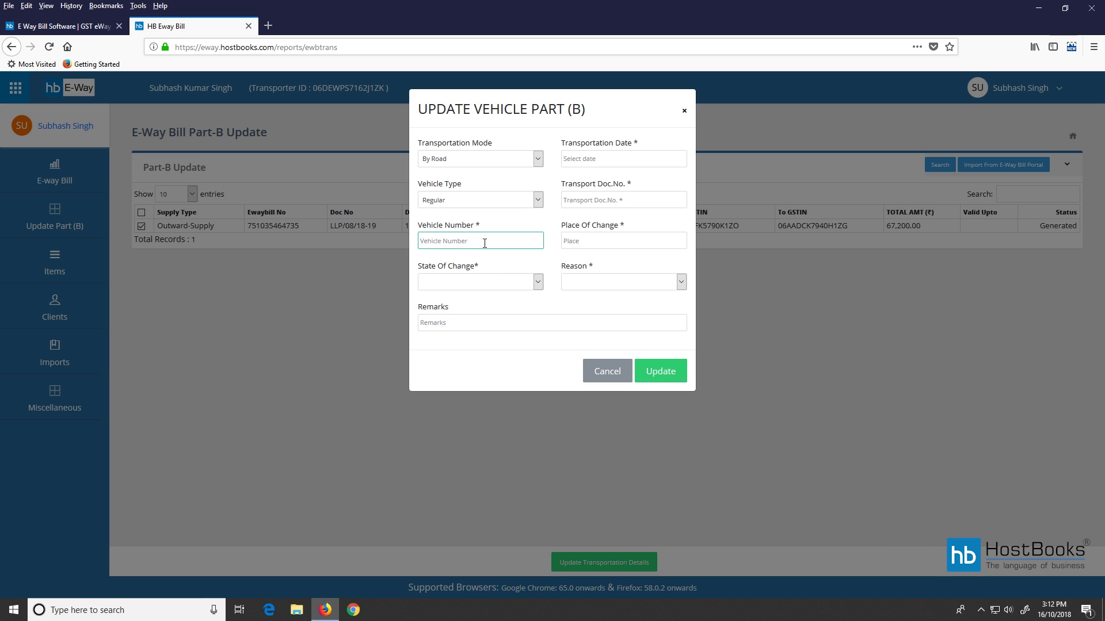
{"action": "type", "text": "HR26BB1080"}
{"action": "left_click", "coordinate": [611, 160]}
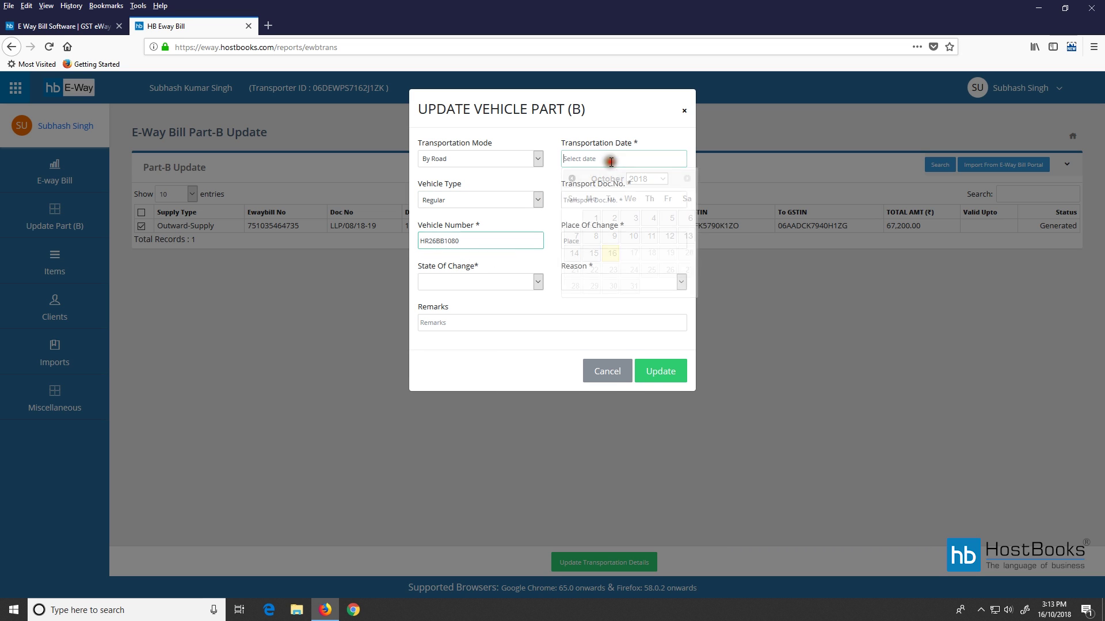
{"action": "left_click", "coordinate": [611, 254]}
{"action": "left_click", "coordinate": [592, 199]}
{"action": "type", "text": "TRAN12"}
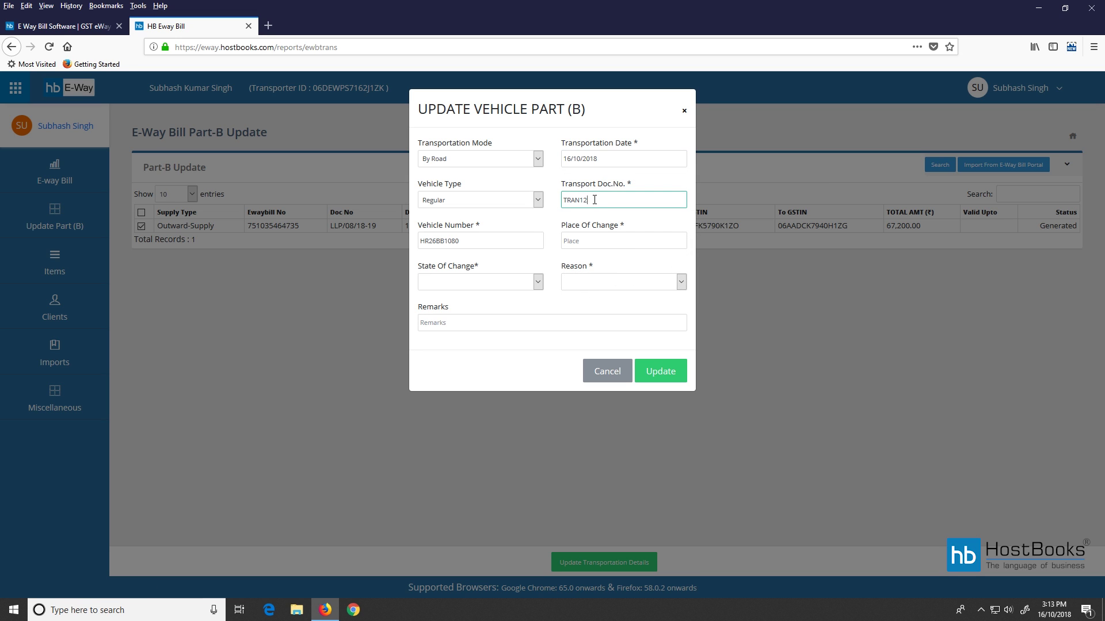
{"action": "type", "text": "345"}
Set place GURGAON, state Haryana, reason First Time, leave remarks empty, and submit.
{"action": "left_click", "coordinate": [585, 243]}
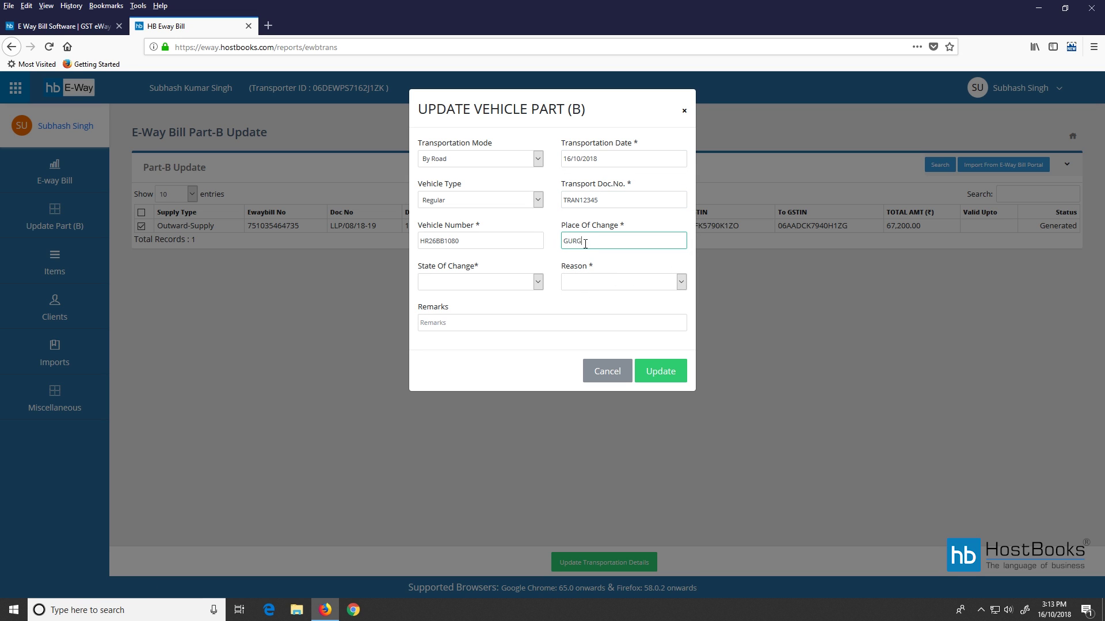
{"action": "left_click", "coordinate": [613, 283]}
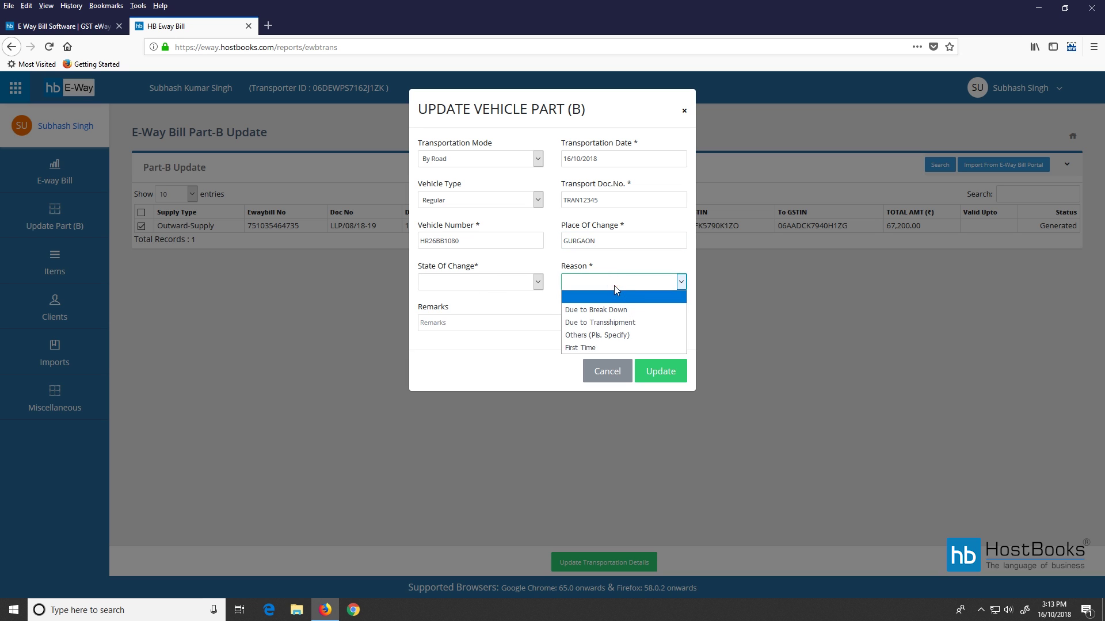
{"action": "left_click", "coordinate": [595, 348]}
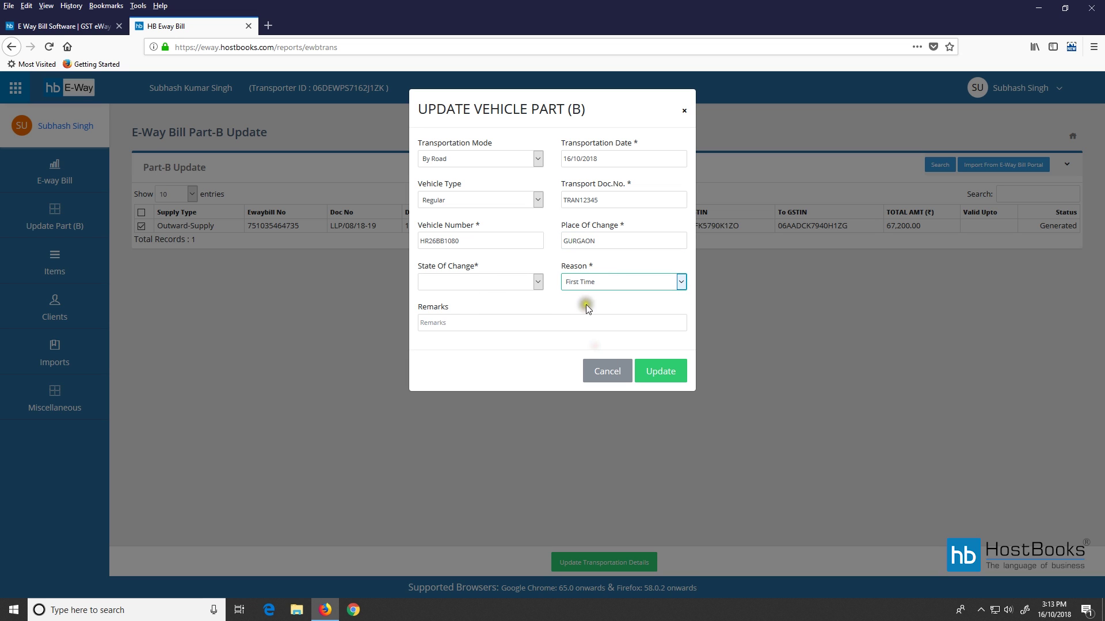
{"action": "left_click", "coordinate": [537, 283]}
{"action": "left_click", "coordinate": [436, 461]}
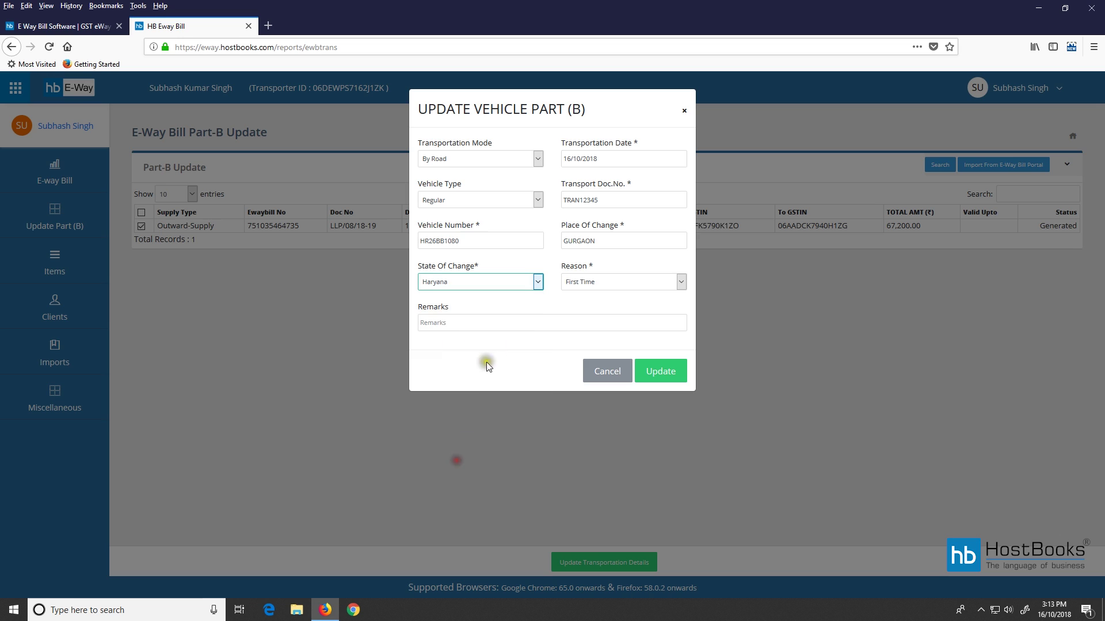
{"action": "left_click", "coordinate": [459, 322]}
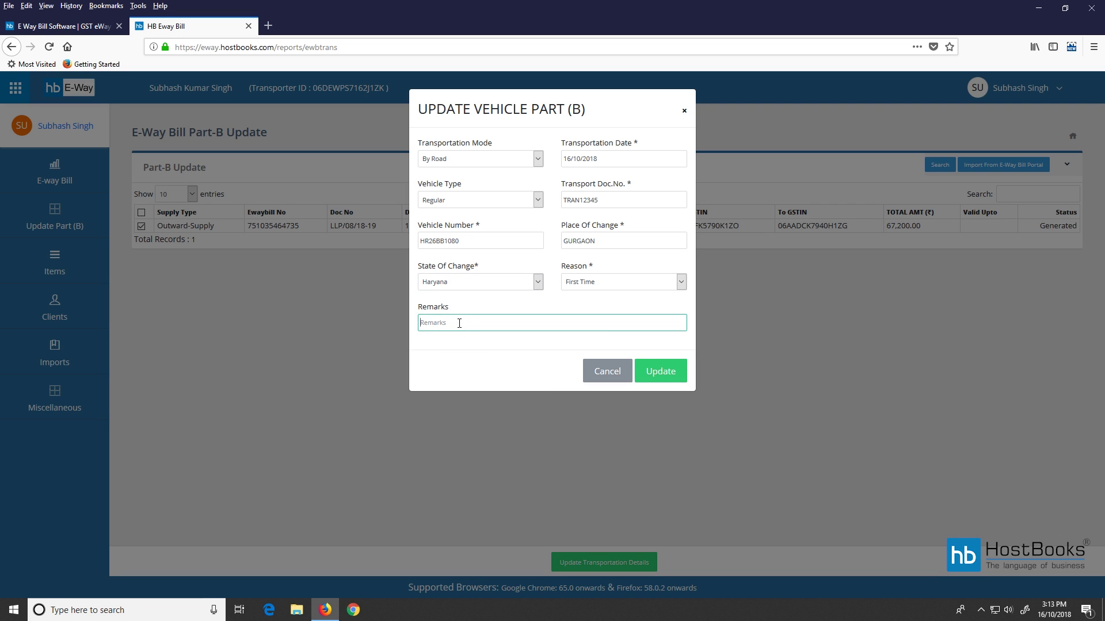
{"action": "key", "text": "shift+Tab"}
{"action": "left_click", "coordinate": [655, 373]}
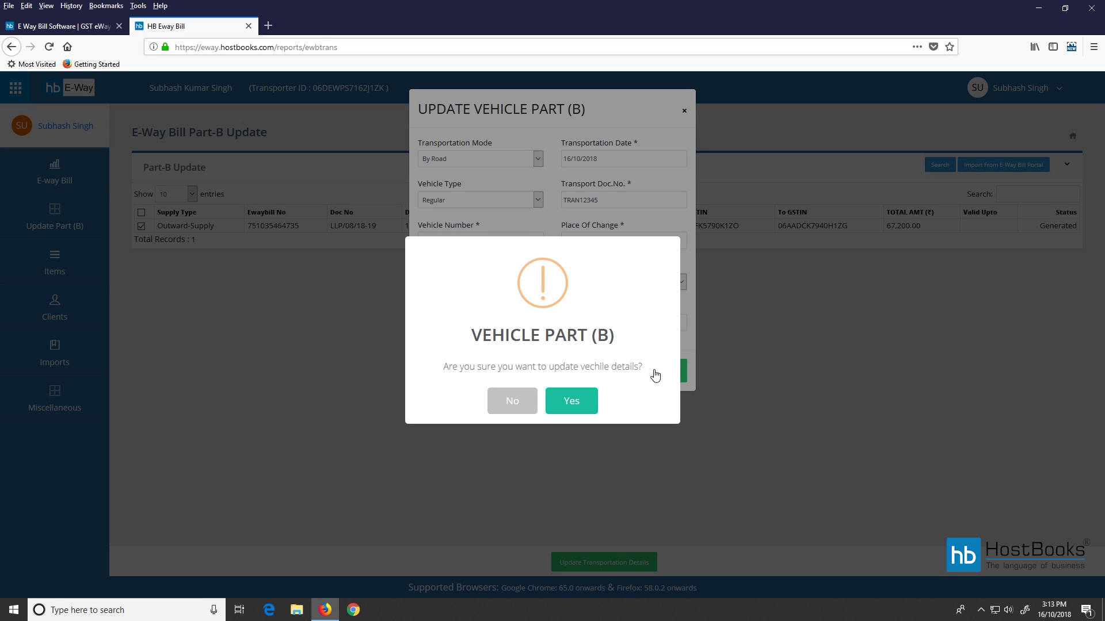
Confirm the Part B vehicle update with Yes.
{"action": "left_click", "coordinate": [562, 403]}
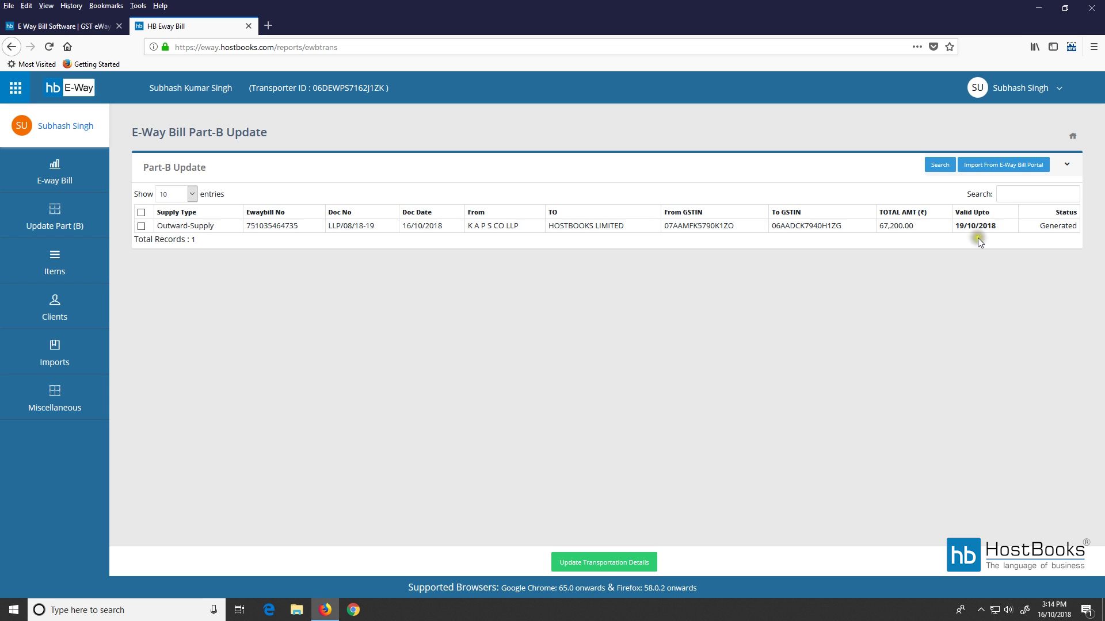
{"action": "left_click", "coordinate": [179, 229]}
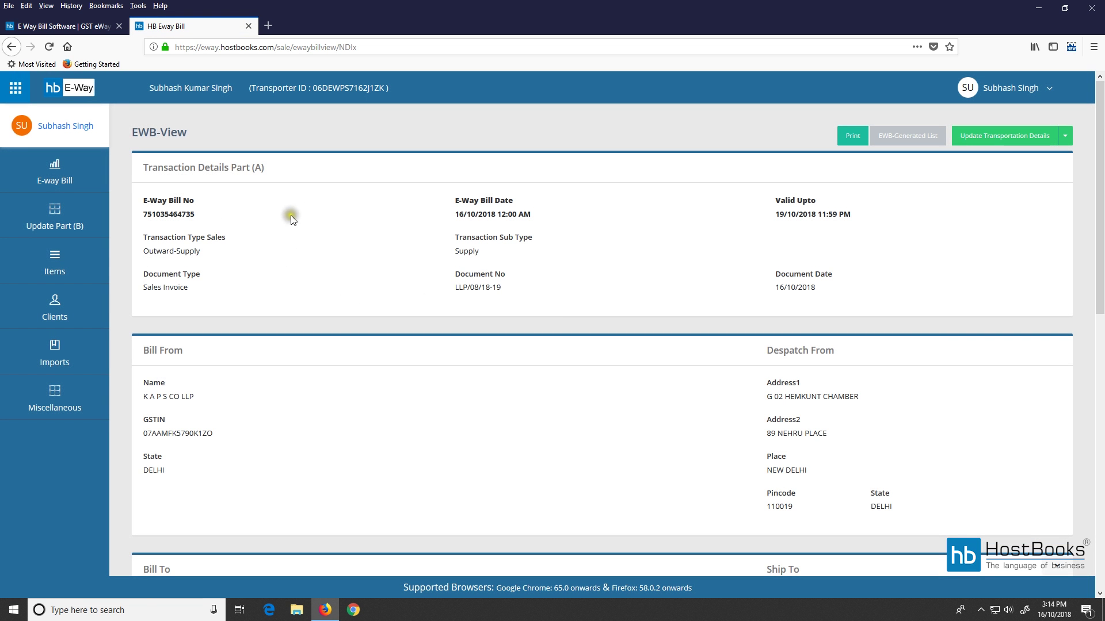
{"action": "scroll", "coordinate": [346, 260], "scroll_direction": "down", "scroll_amount": 10}
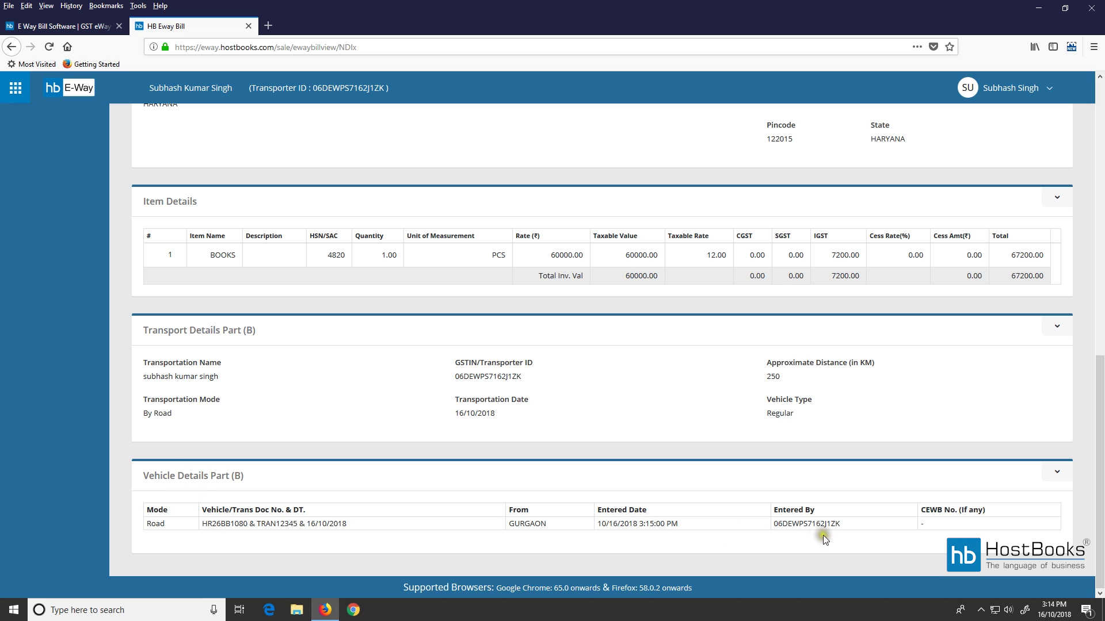
{"action": "scroll", "coordinate": [857, 280], "scroll_direction": "up", "scroll_amount": 3}
{"action": "scroll", "coordinate": [856, 277], "scroll_direction": "up", "scroll_amount": 6}
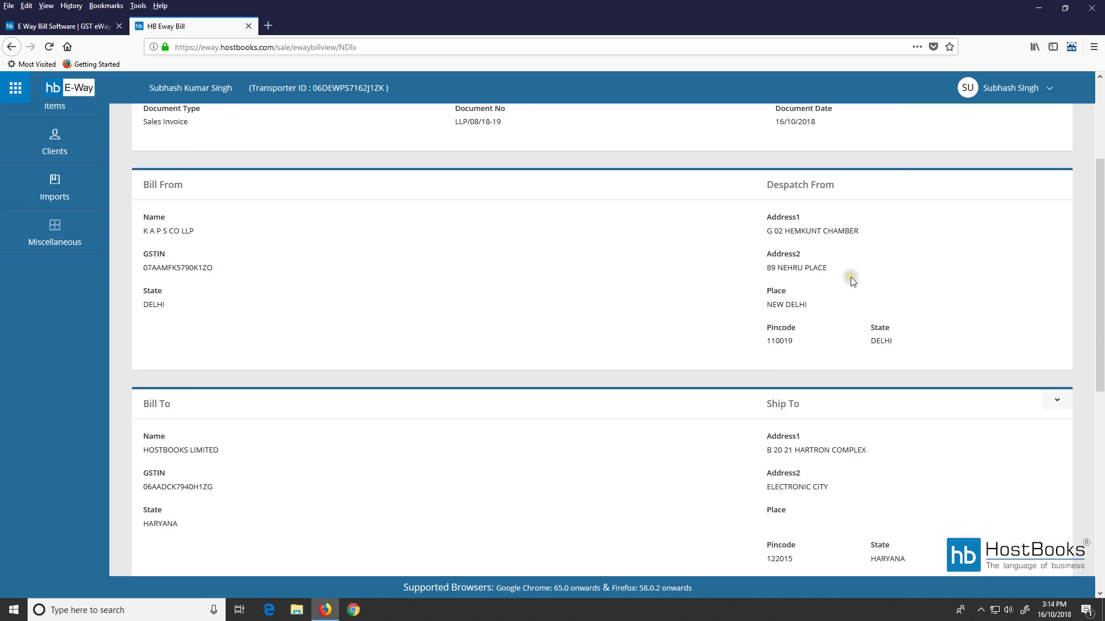
{"action": "left_click", "coordinate": [854, 138]}
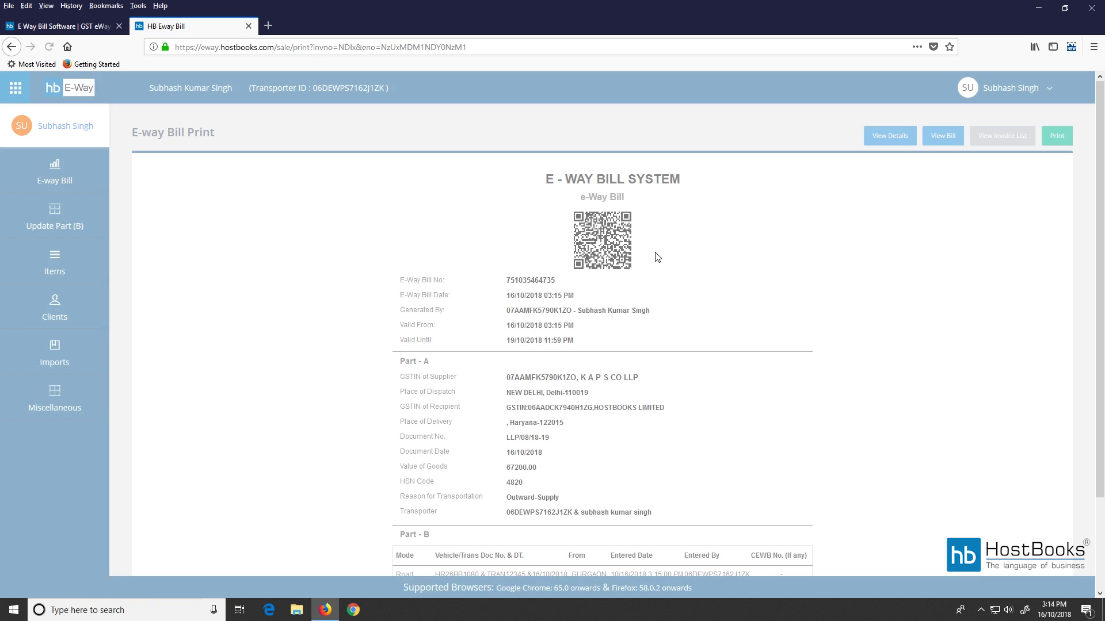
{"action": "scroll", "coordinate": [587, 313], "scroll_direction": "down", "scroll_amount": 2}
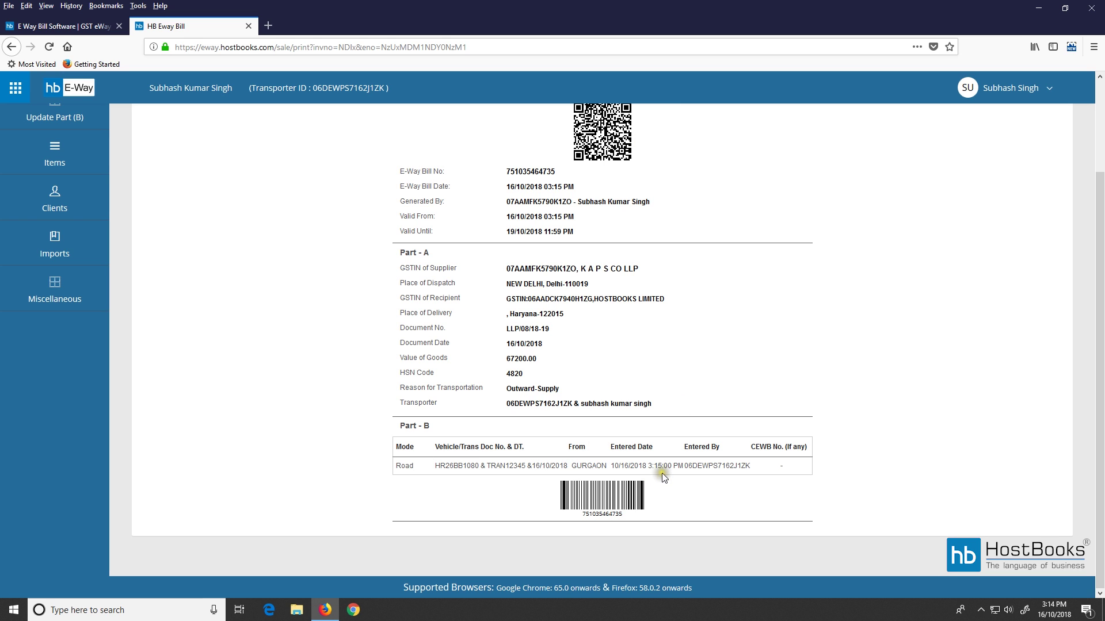
{"action": "scroll", "coordinate": [779, 381], "scroll_direction": "up", "scroll_amount": 2}
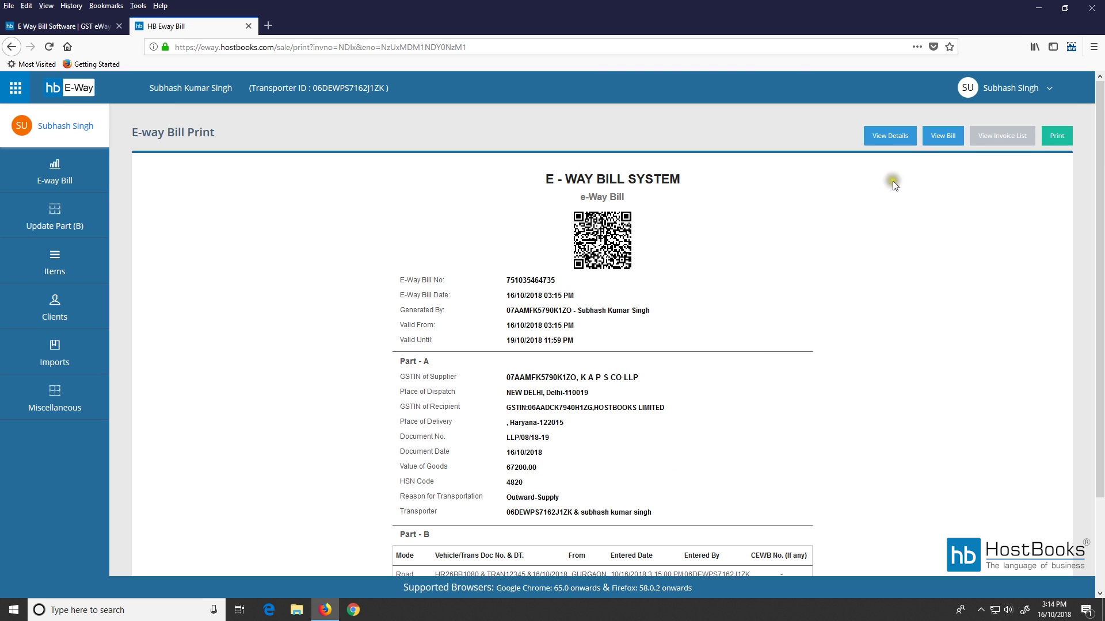
{"action": "left_click", "coordinate": [893, 136]}
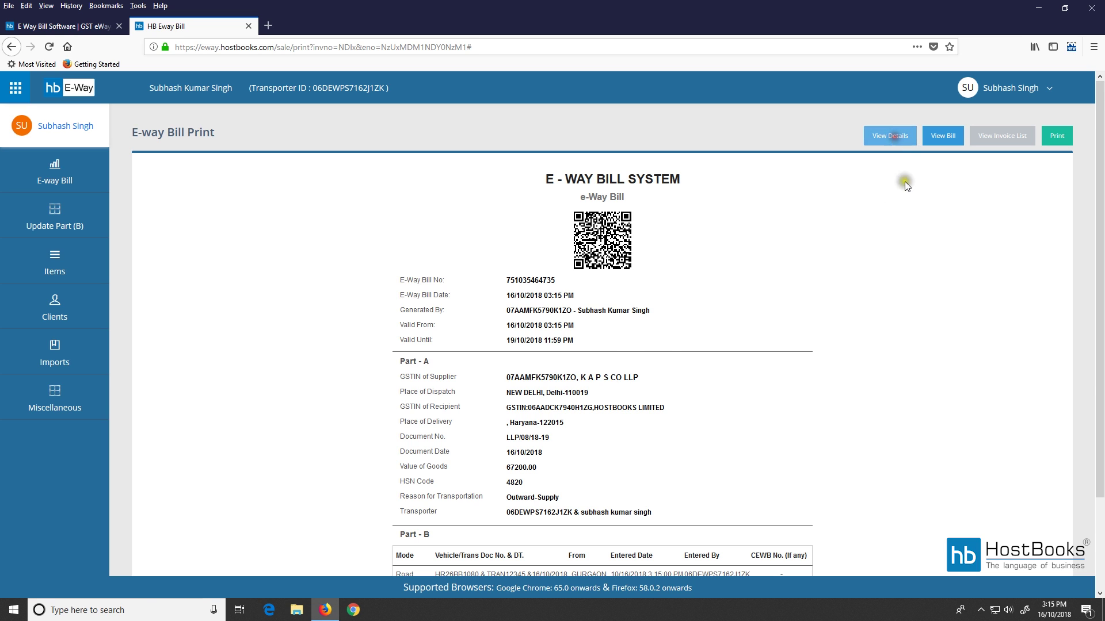
{"action": "scroll", "coordinate": [468, 296], "scroll_direction": "down", "scroll_amount": 1}
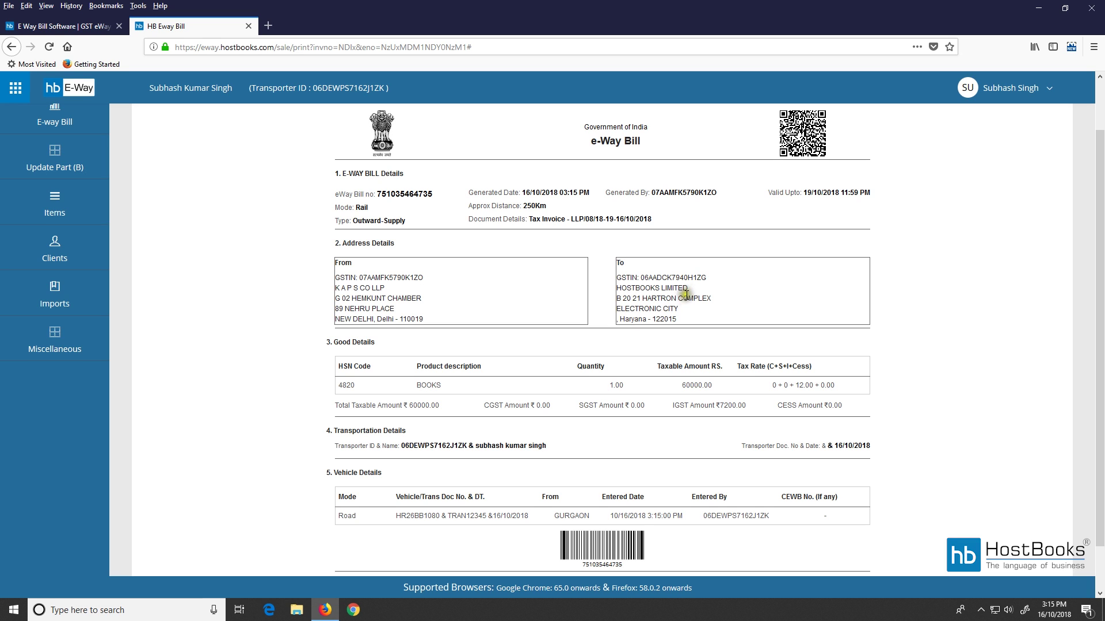
{"action": "scroll", "coordinate": [481, 406], "scroll_direction": "down", "scroll_amount": 1}
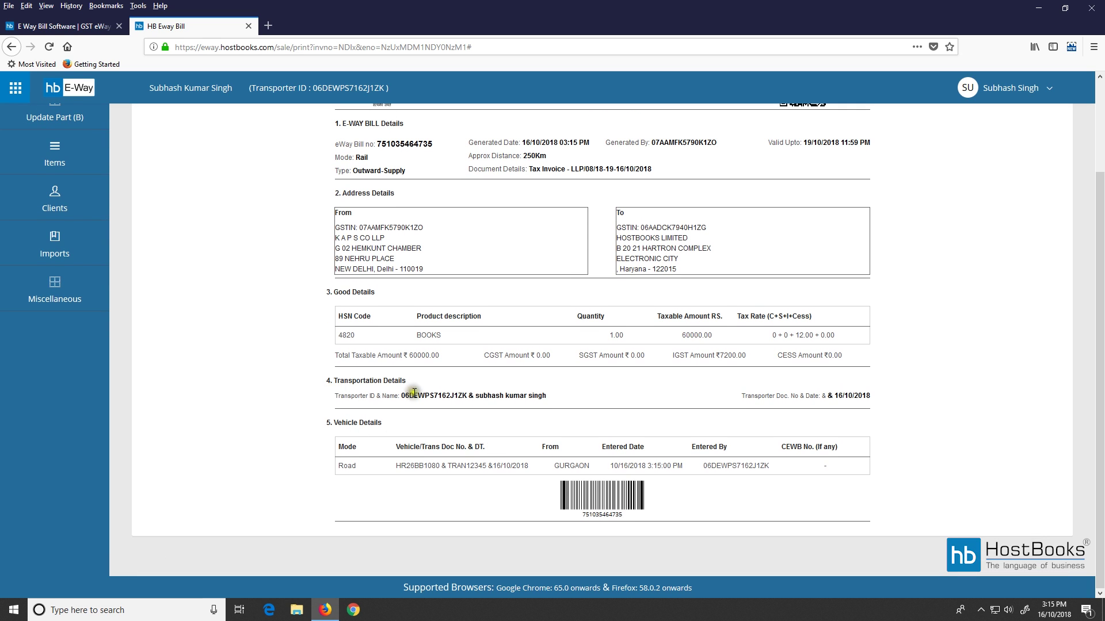
Review the GURGAON vehicle details row, then open the Print dialog with Ctrl+P.
{"action": "left_click_drag", "start_coordinate": [338, 465], "coordinate": [834, 473]}
{"action": "left_click", "coordinate": [793, 482]}
{"action": "scroll", "coordinate": [688, 466], "scroll_direction": "up", "scroll_amount": 1}
{"action": "scroll", "coordinate": [684, 457], "scroll_direction": "up", "scroll_amount": 1}
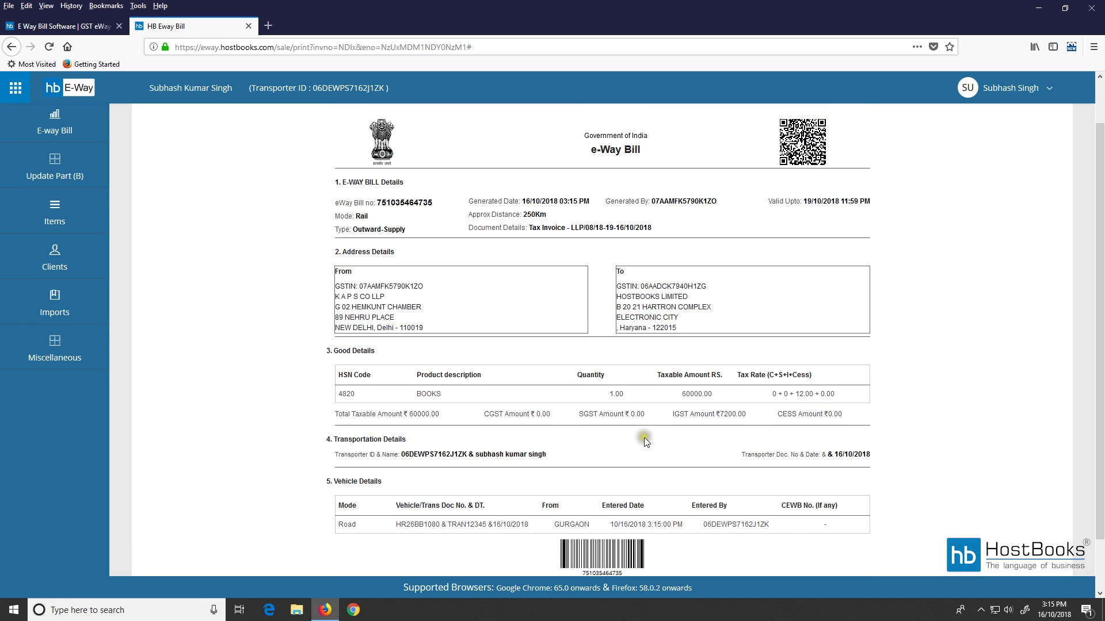
{"action": "scroll", "coordinate": [645, 440], "scroll_direction": "up", "scroll_amount": 1}
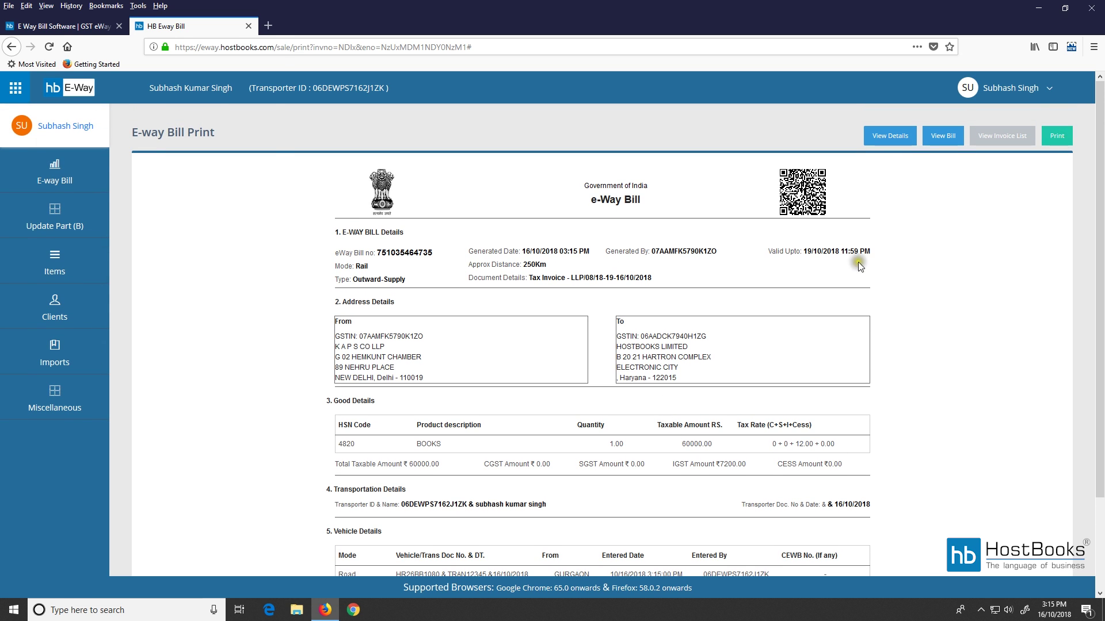
{"action": "key", "text": "ctrl+p"}
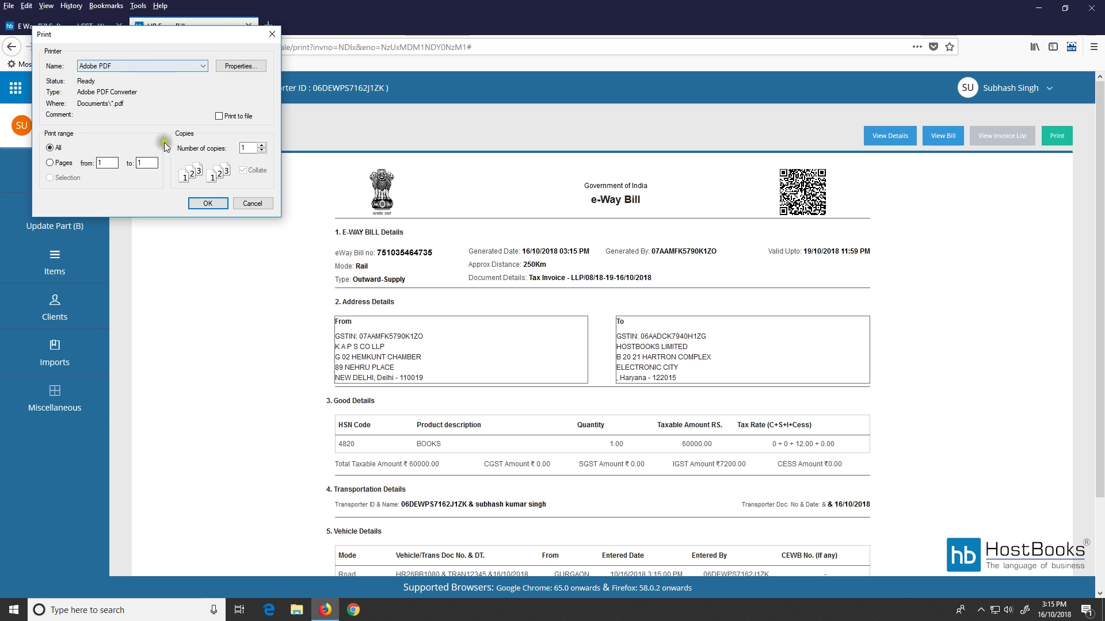
Close the Print dialog and list the 7 generated e-way bills on the E-way Bill page.
{"action": "left_click", "coordinate": [272, 35]}
{"action": "left_click", "coordinate": [55, 183]}
{"action": "left_click", "coordinate": [399, 341]}
{"action": "left_click", "coordinate": [418, 172]}
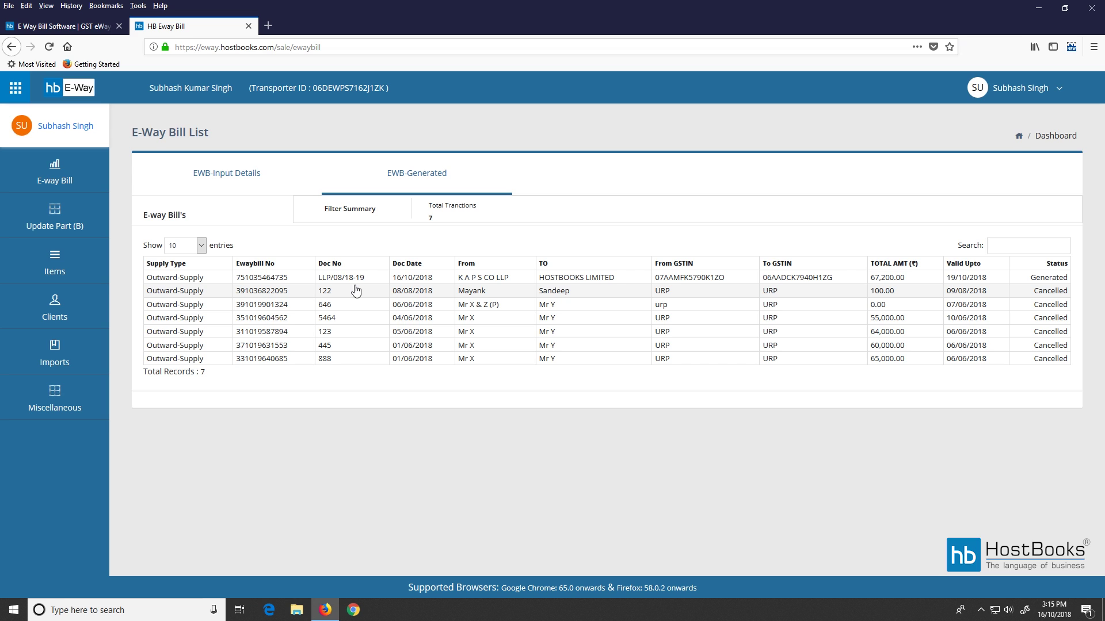
Sign out of the transporter account and sign in with the supplier's credentials.
{"action": "left_click", "coordinate": [1055, 90]}
{"action": "left_click", "coordinate": [990, 140]}
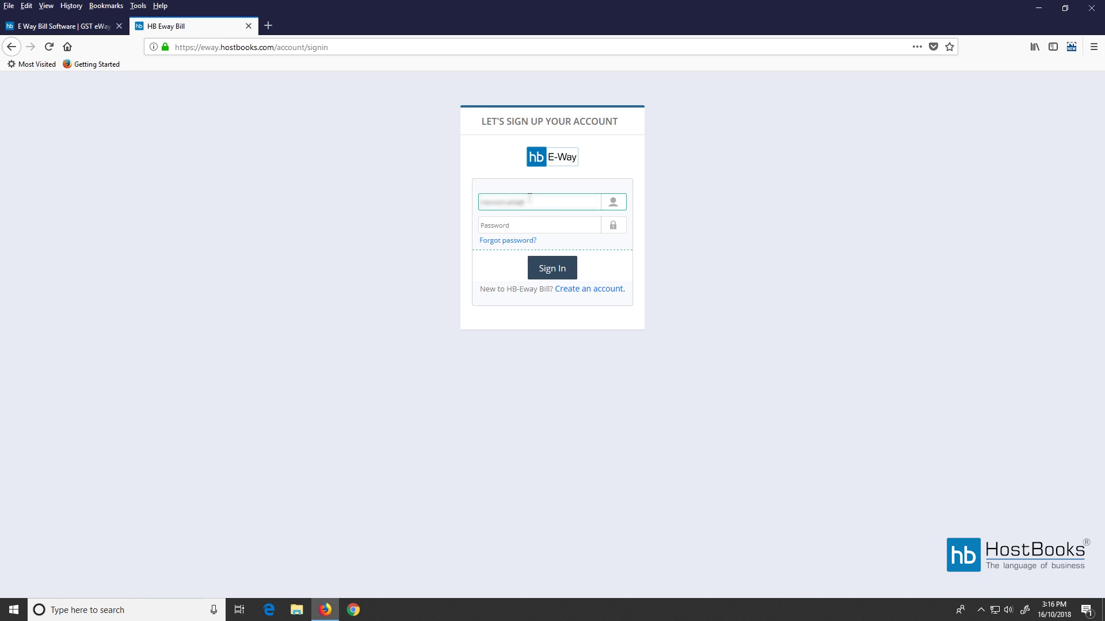
{"action": "type", "text": "m"}
{"action": "left_click", "coordinate": [528, 226]}
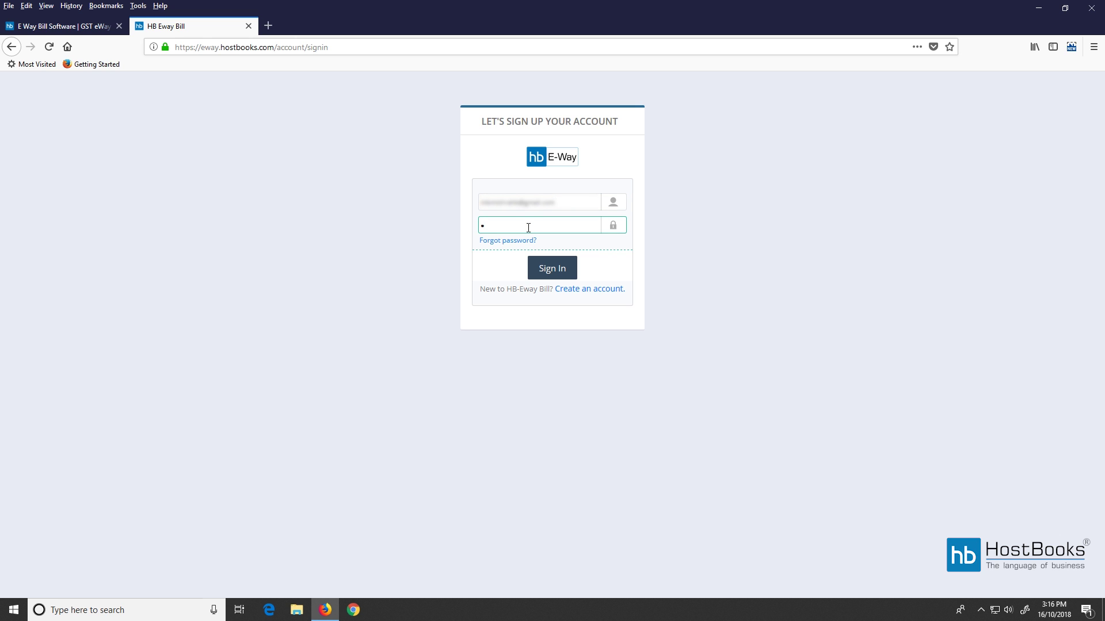
{"action": "left_click", "coordinate": [556, 273]}
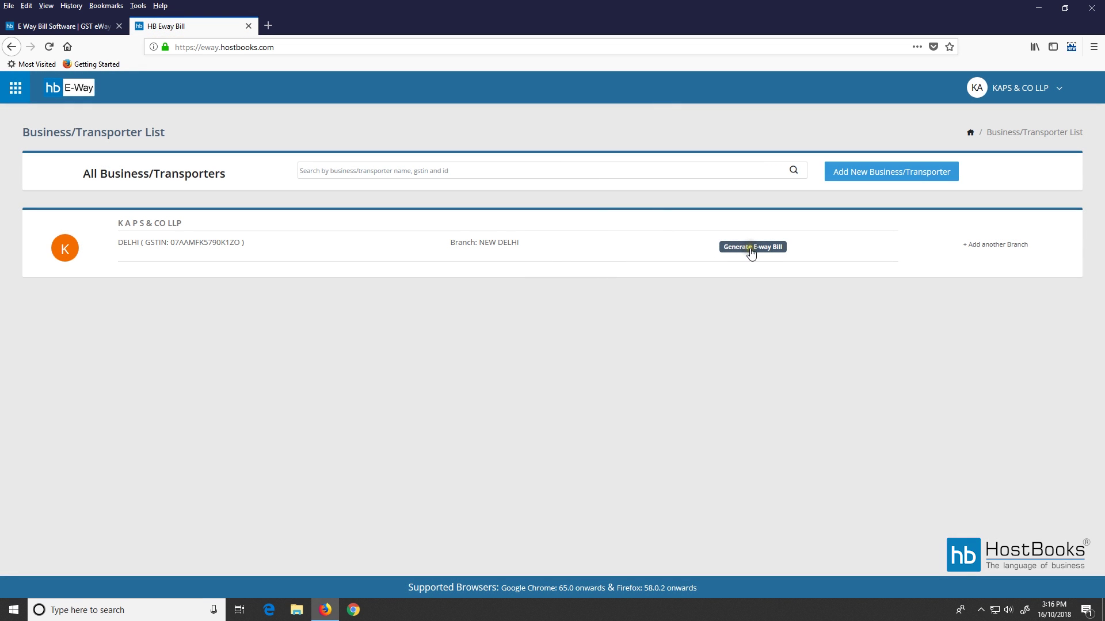
{"action": "left_click", "coordinate": [751, 248]}
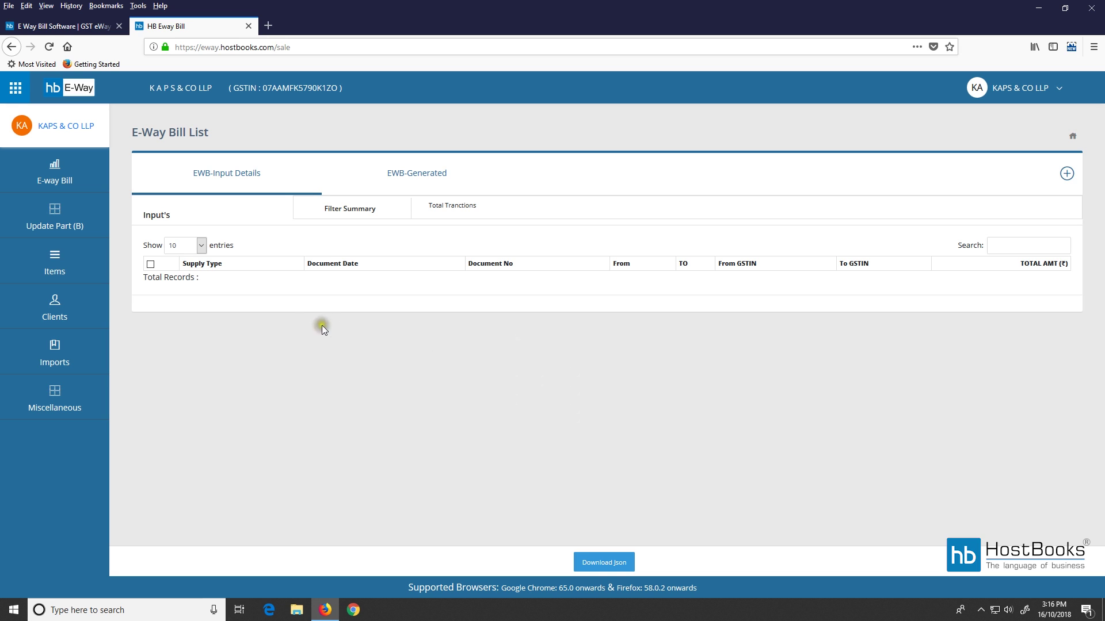
{"action": "left_click", "coordinate": [416, 176]}
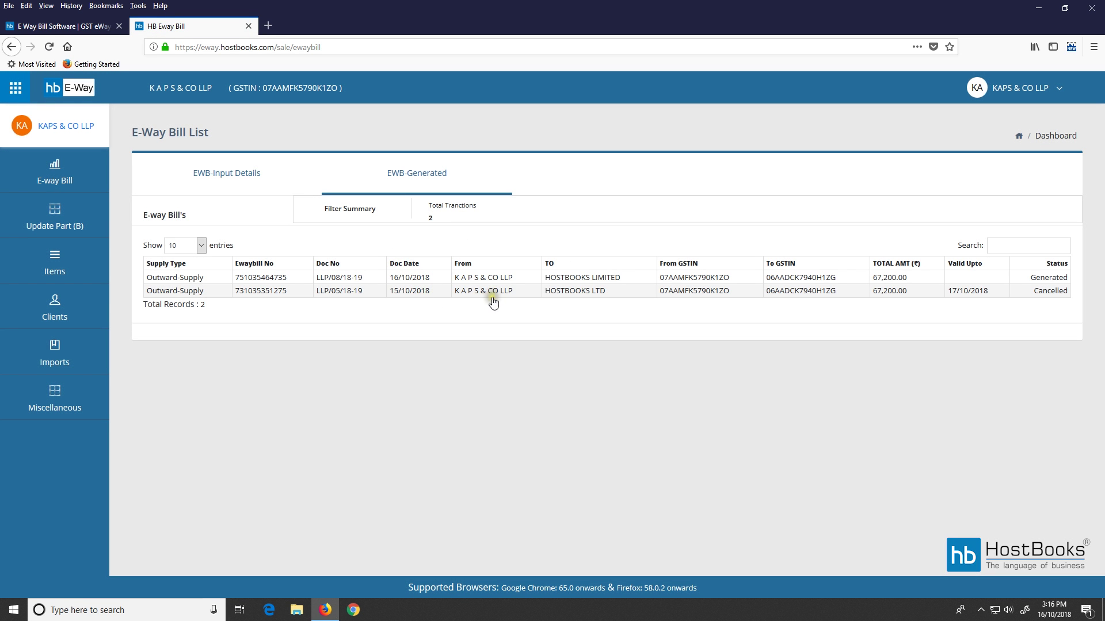
{"action": "left_click", "coordinate": [282, 278]}
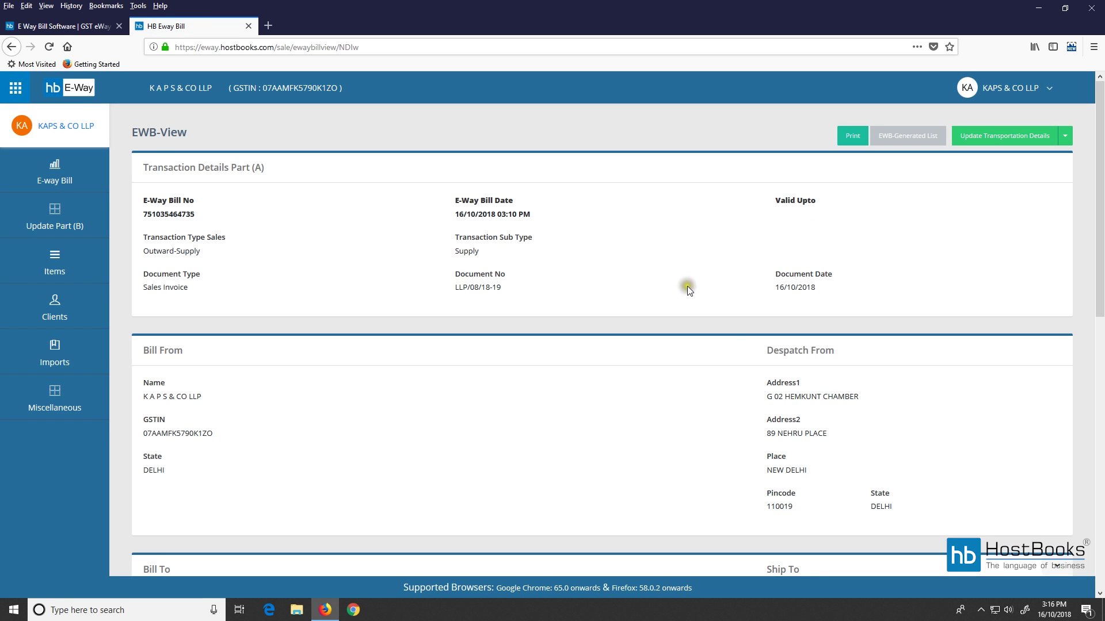
Open the printable e-way bill and check the Part-B vehicle details row and its entered date.
{"action": "left_click", "coordinate": [859, 145]}
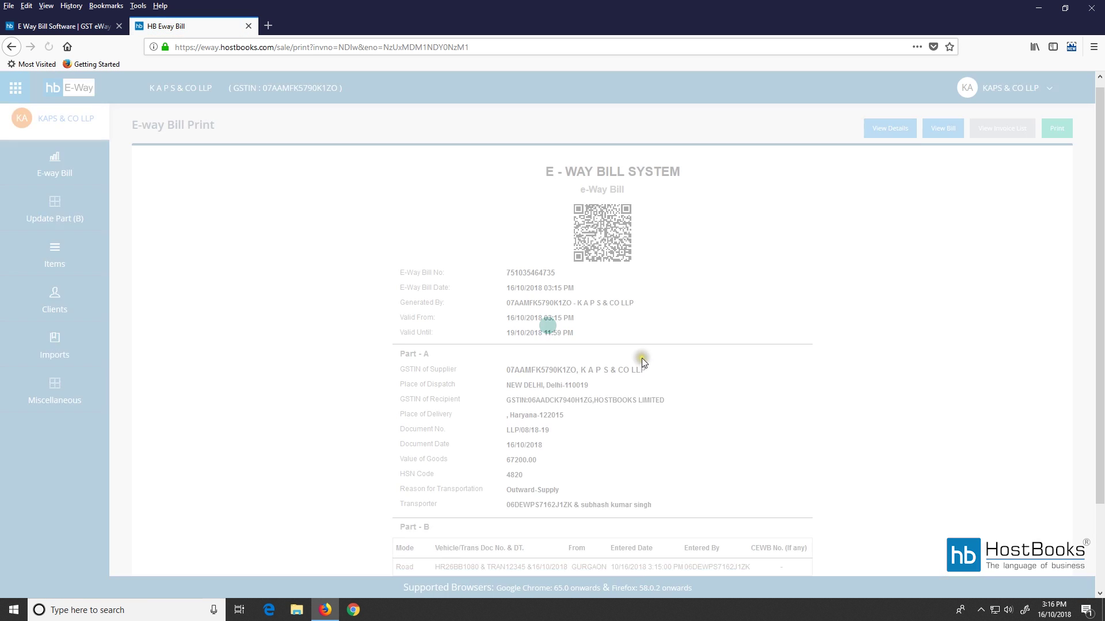
{"action": "scroll", "coordinate": [641, 358], "scroll_direction": "down", "scroll_amount": 2}
{"action": "left_click_drag", "start_coordinate": [403, 468], "coordinate": [741, 466]}
{"action": "left_click_drag", "start_coordinate": [614, 467], "coordinate": [668, 467]}
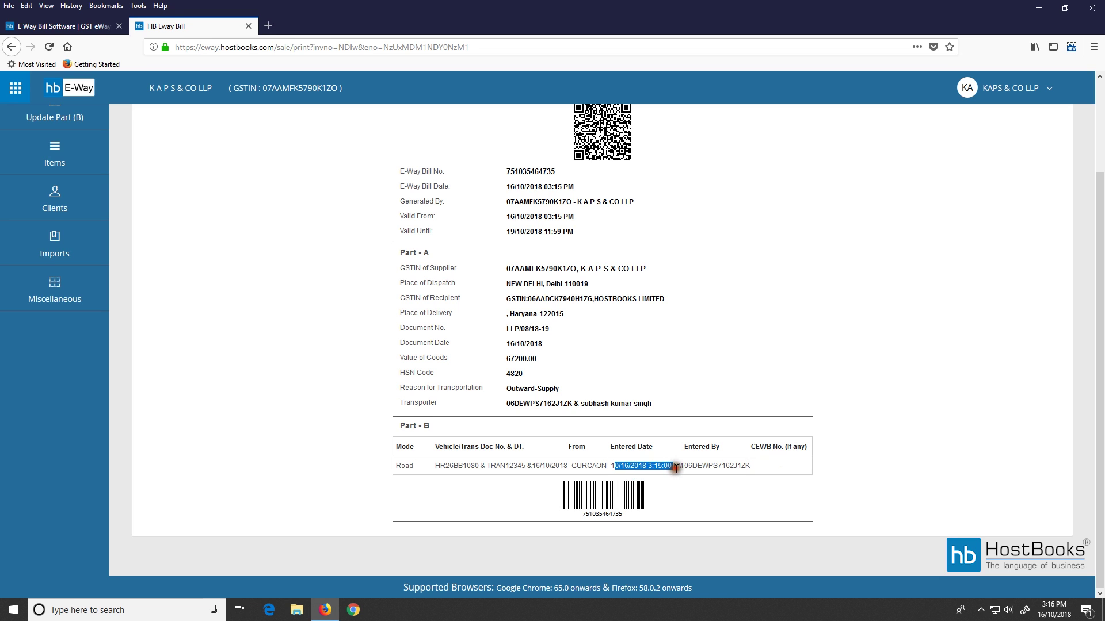
{"action": "left_click", "coordinate": [663, 467]}
{"action": "scroll", "coordinate": [646, 426], "scroll_direction": "up", "scroll_amount": 3}
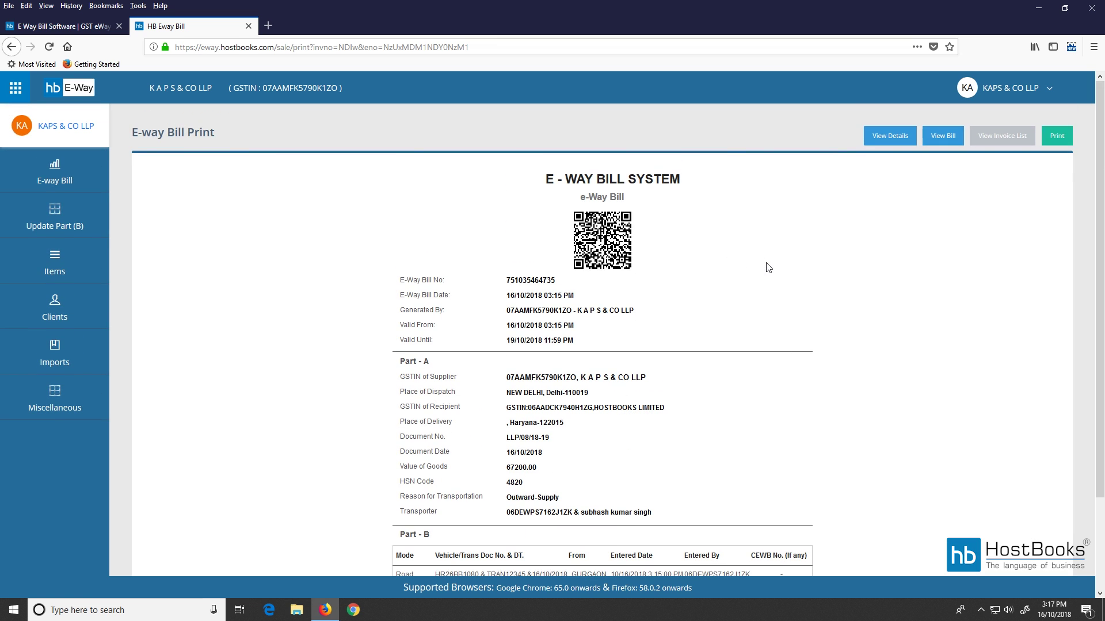
Switch to the detailed Government of India layout showing the GURGAON Road vehicle entry.
{"action": "left_click", "coordinate": [890, 137]}
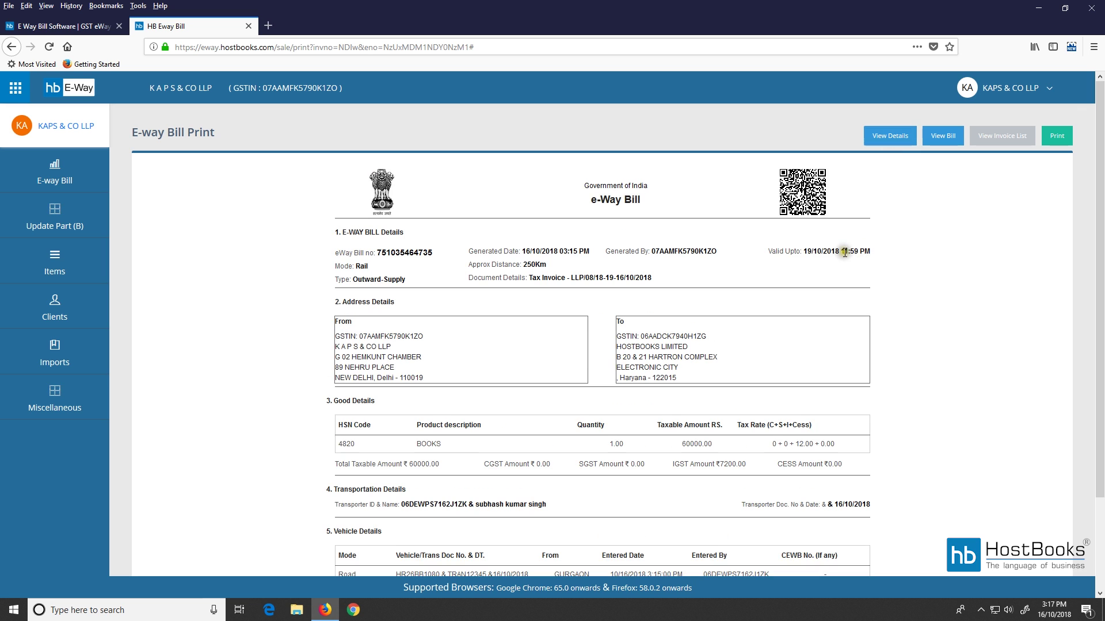
{"action": "scroll", "coordinate": [748, 311], "scroll_direction": "down", "scroll_amount": 1}
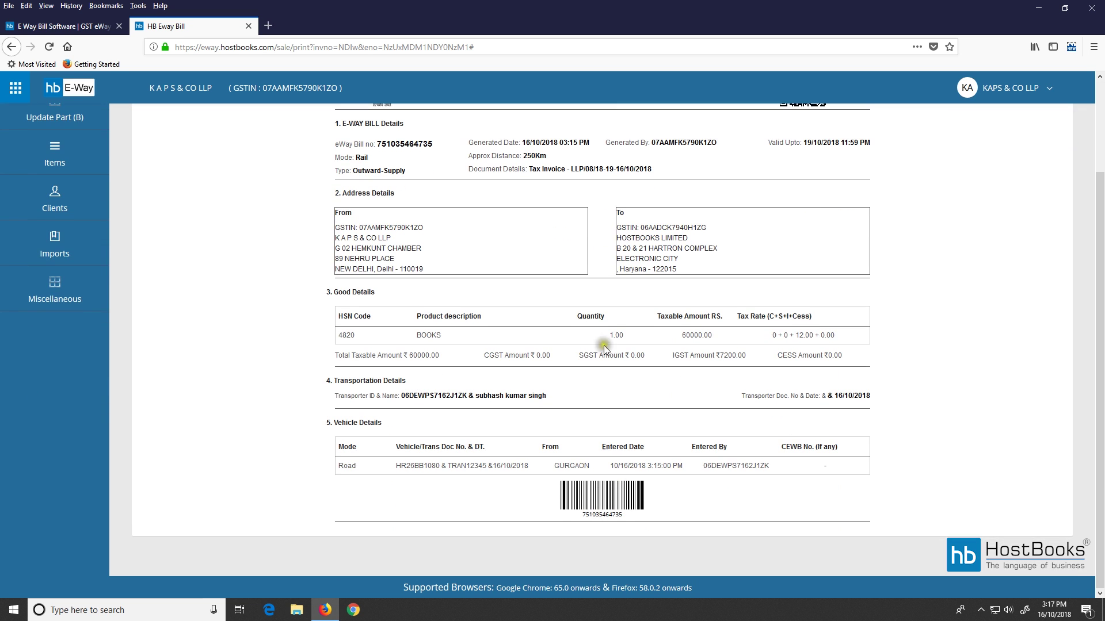
{"action": "scroll", "coordinate": [617, 348], "scroll_direction": "up", "scroll_amount": 1}
{"action": "scroll", "coordinate": [690, 429], "scroll_direction": "down", "scroll_amount": 3}
{"action": "scroll", "coordinate": [726, 450], "scroll_direction": "up", "scroll_amount": 3}
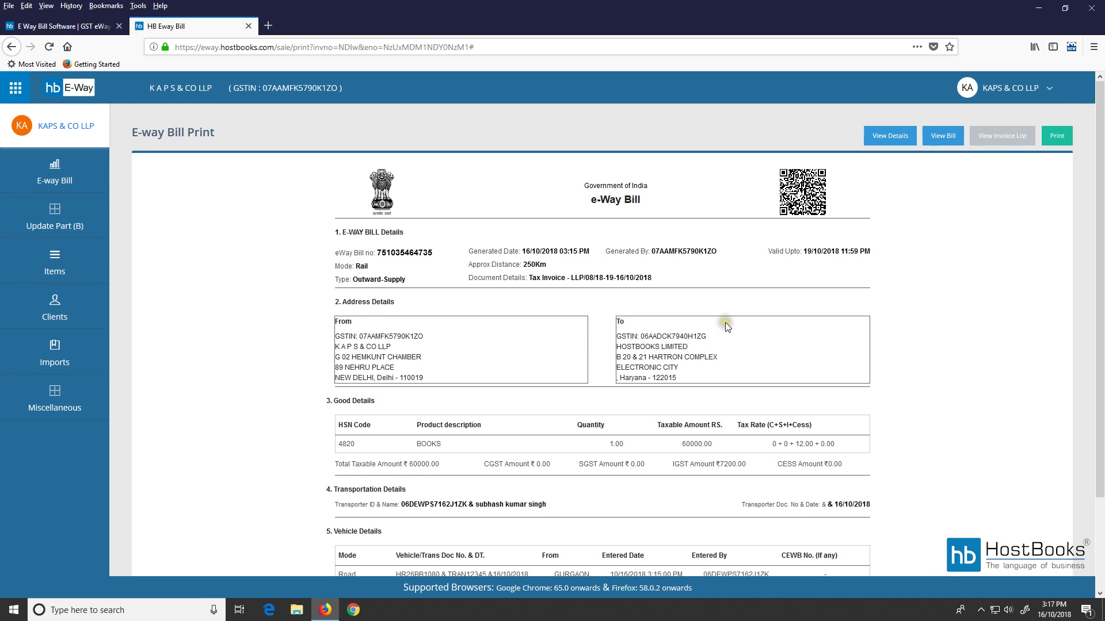
{"action": "left_click", "coordinate": [61, 223]}
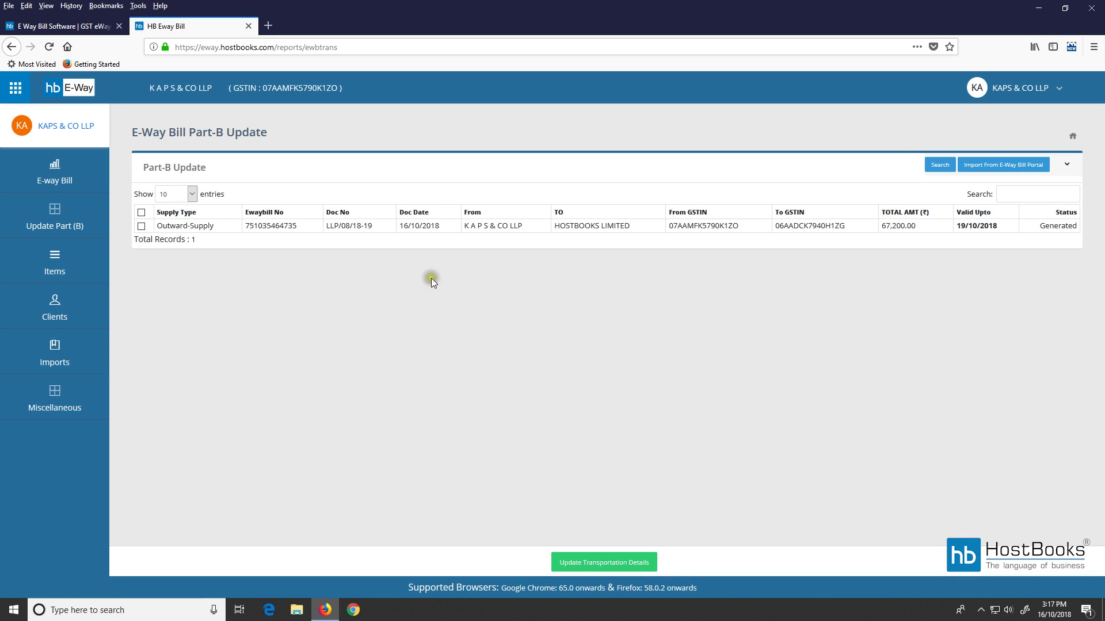
{"action": "left_click", "coordinate": [141, 227]}
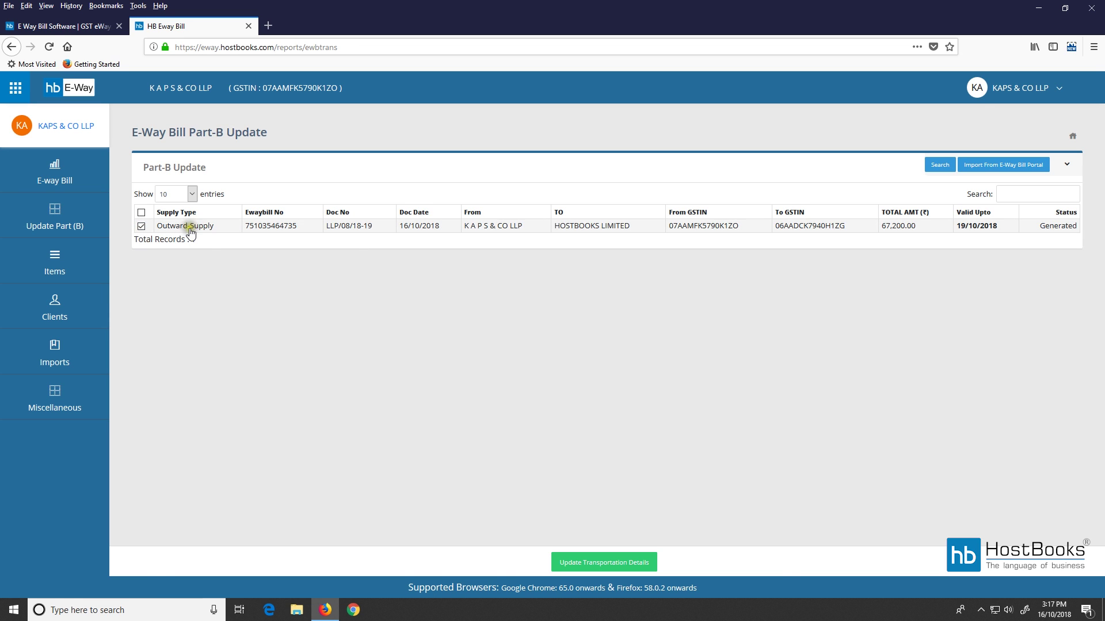
{"action": "left_click", "coordinate": [352, 230]}
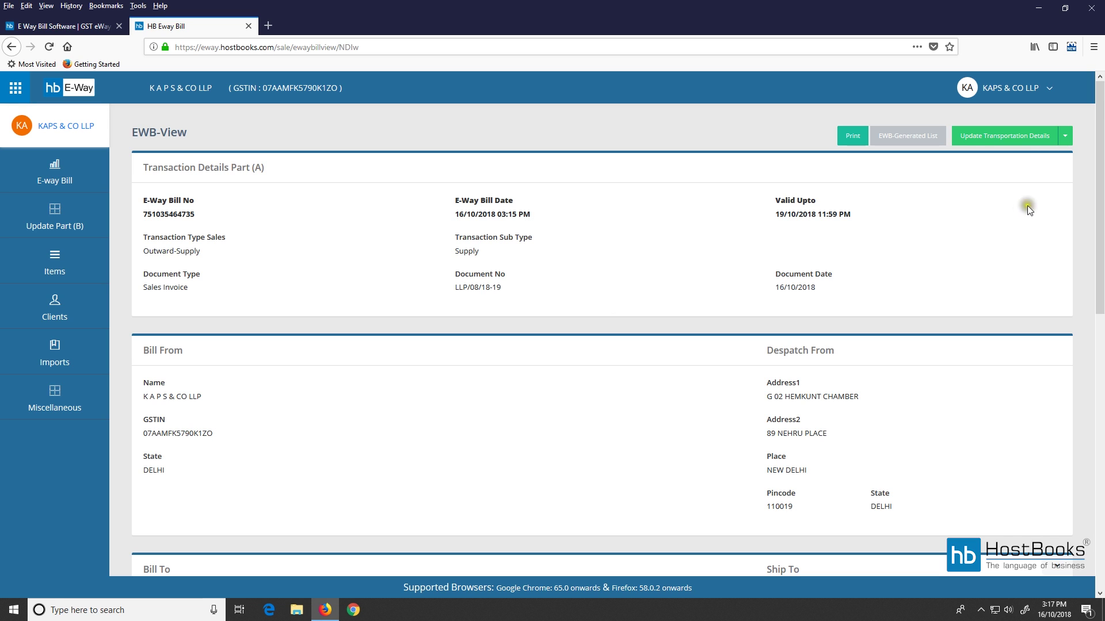
{"action": "left_click", "coordinate": [1065, 135]}
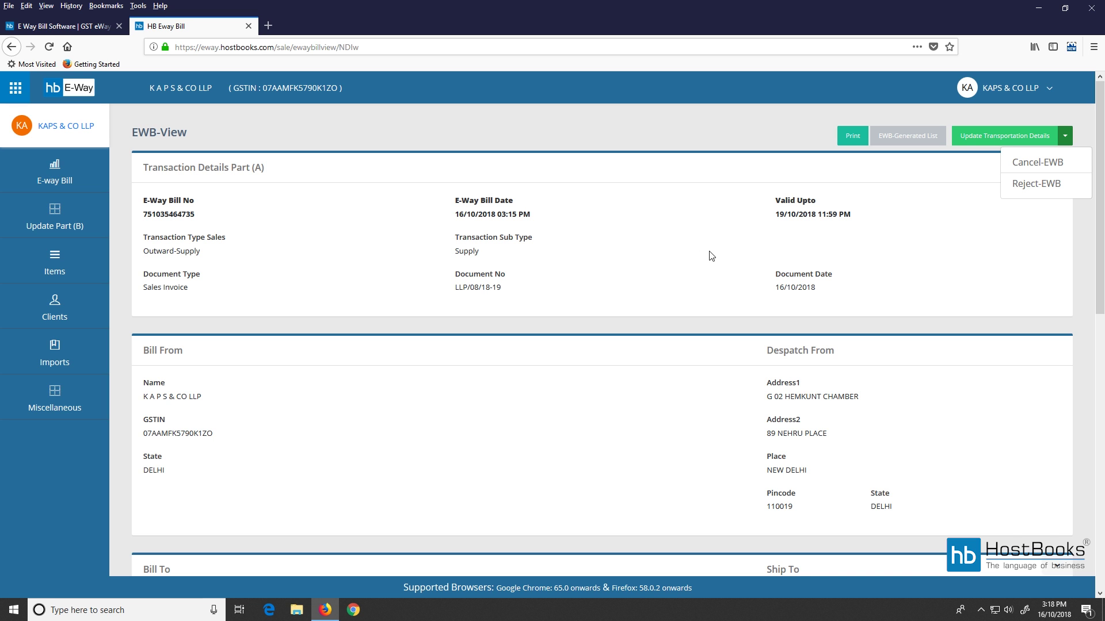
{"action": "left_click", "coordinate": [1040, 162]}
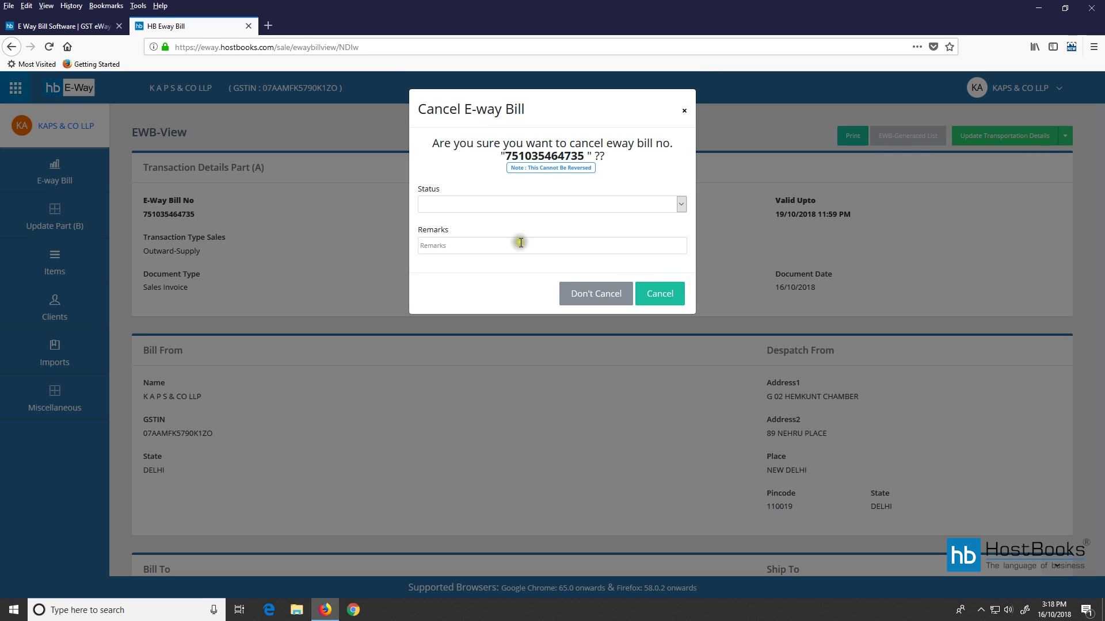
{"action": "left_click", "coordinate": [558, 206]}
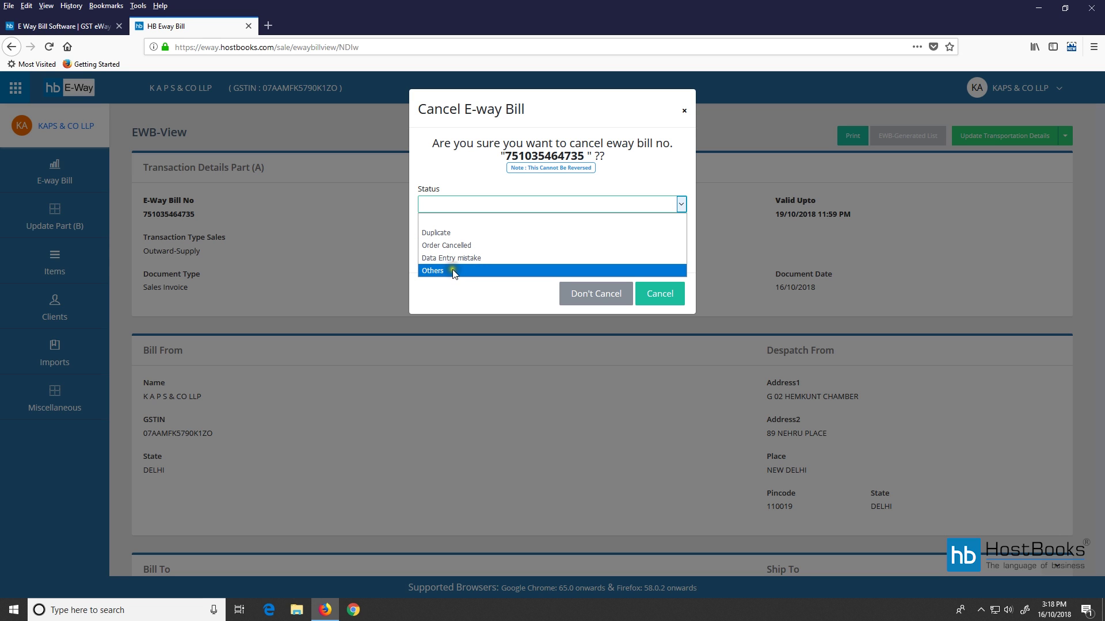
{"action": "left_click", "coordinate": [479, 245]}
{"action": "left_click", "coordinate": [471, 246]}
{"action": "type", "text": "cancel"}
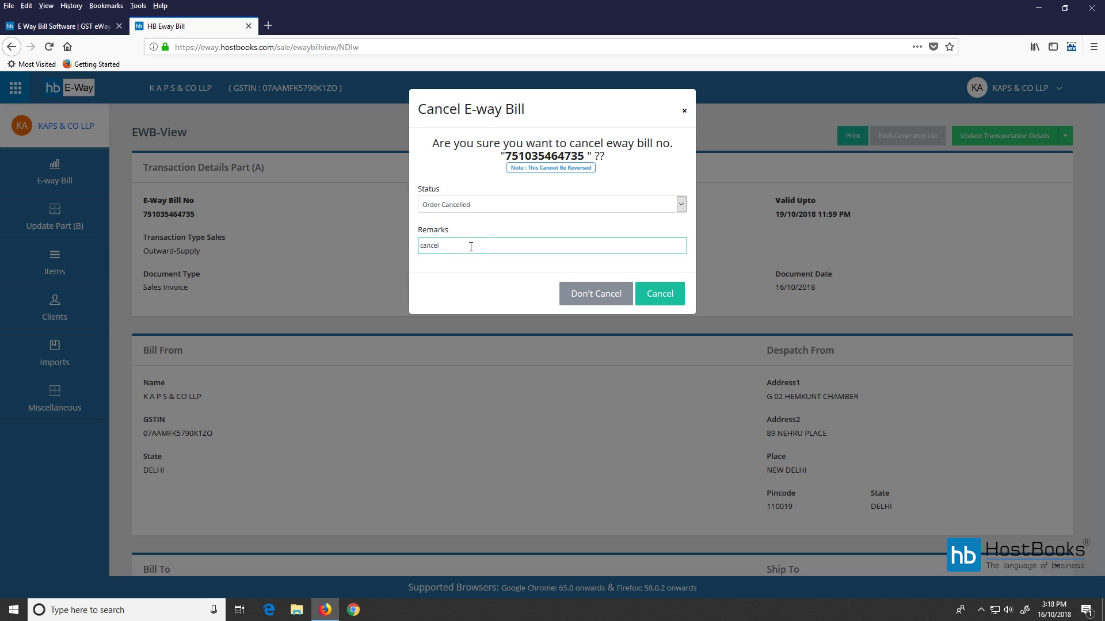
{"action": "left_click", "coordinate": [658, 294]}
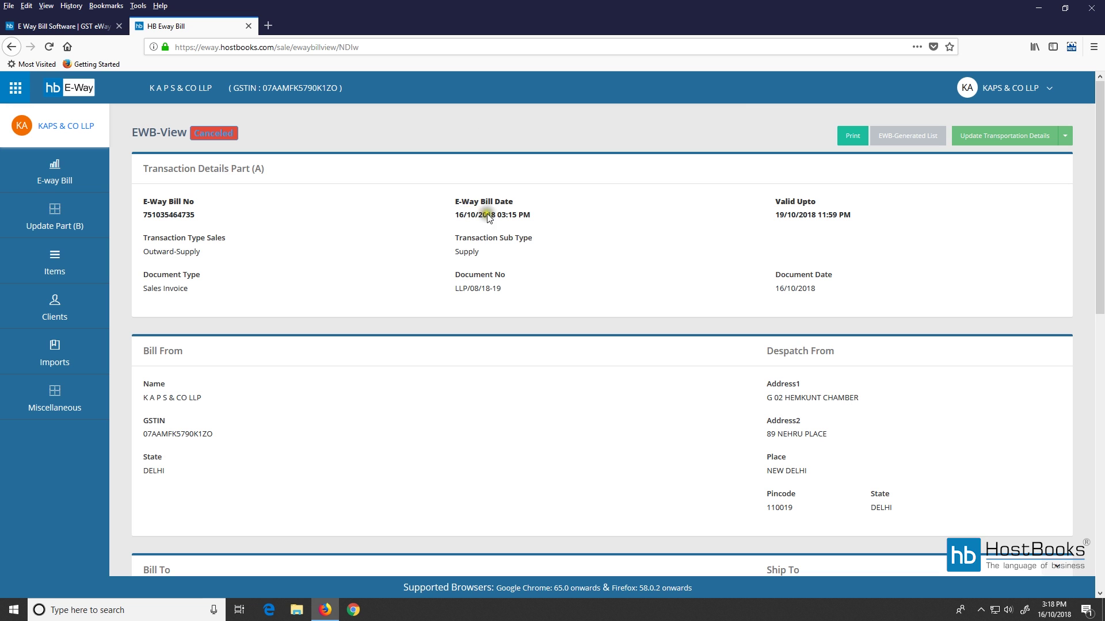
Review the Canceled e-way bill and print it.
{"action": "scroll", "coordinate": [672, 379], "scroll_direction": "down", "scroll_amount": 2}
{"action": "scroll", "coordinate": [672, 379], "scroll_direction": "down", "scroll_amount": 10}
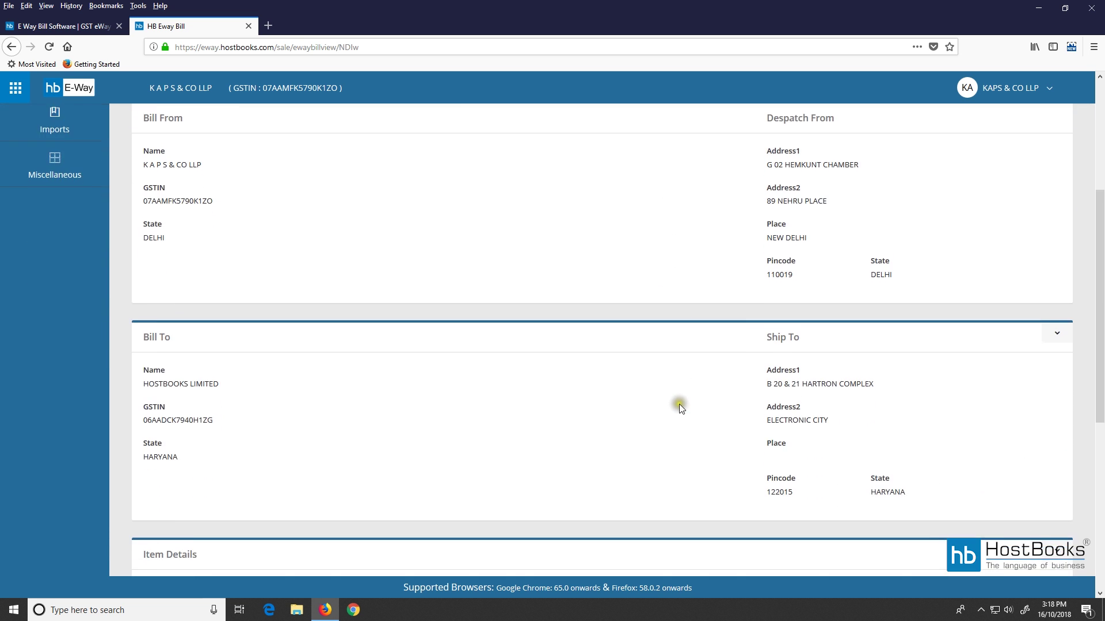
{"action": "scroll", "coordinate": [684, 463], "scroll_direction": "up", "scroll_amount": 12}
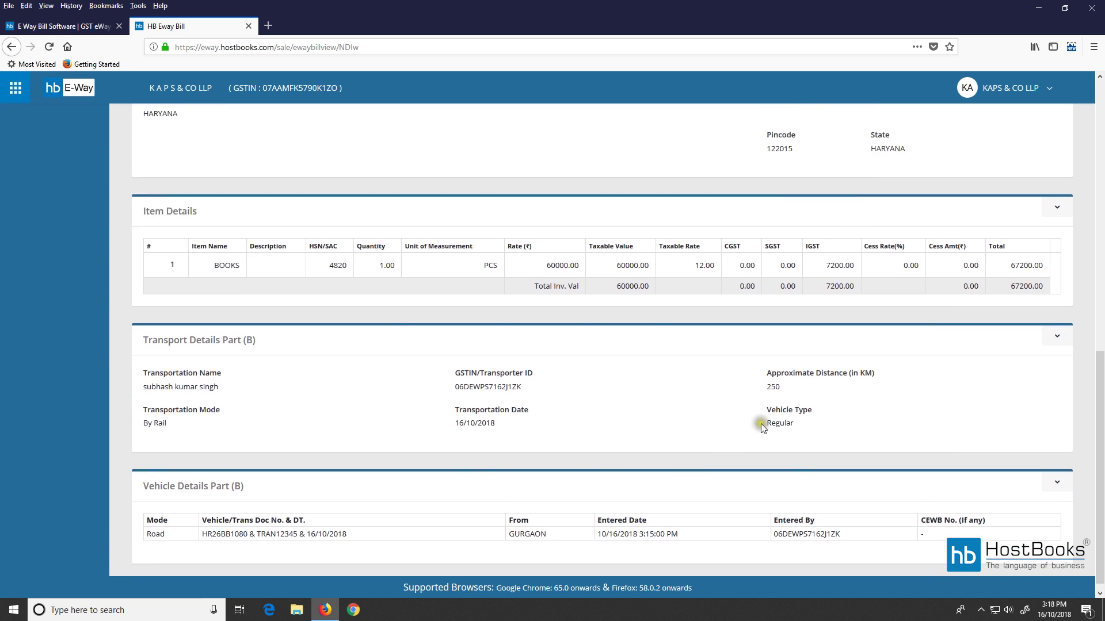
{"action": "left_click", "coordinate": [855, 141]}
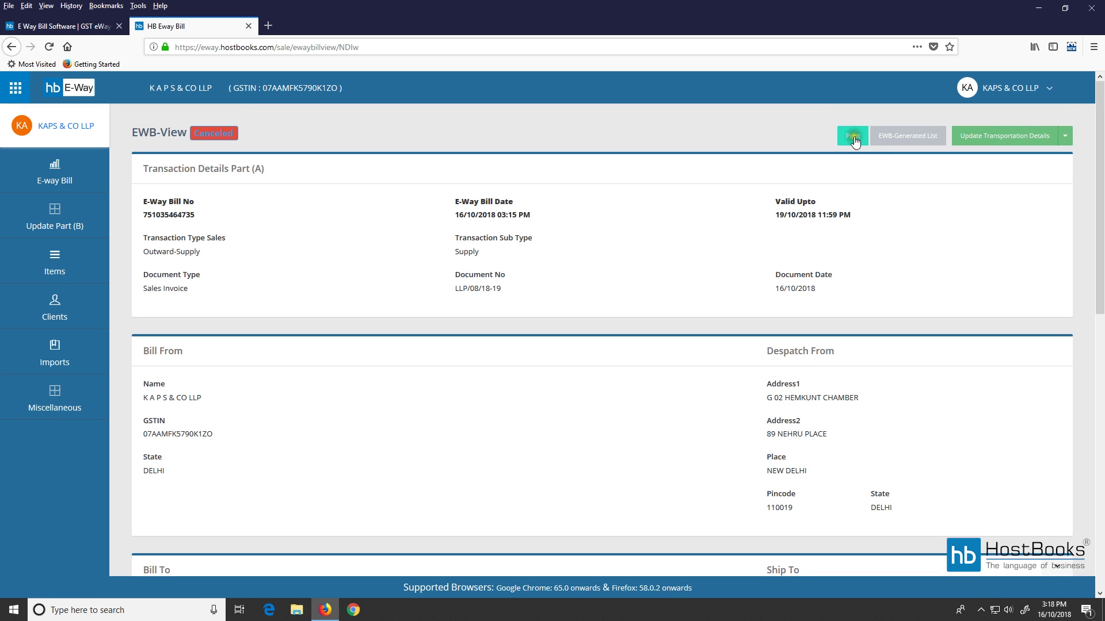